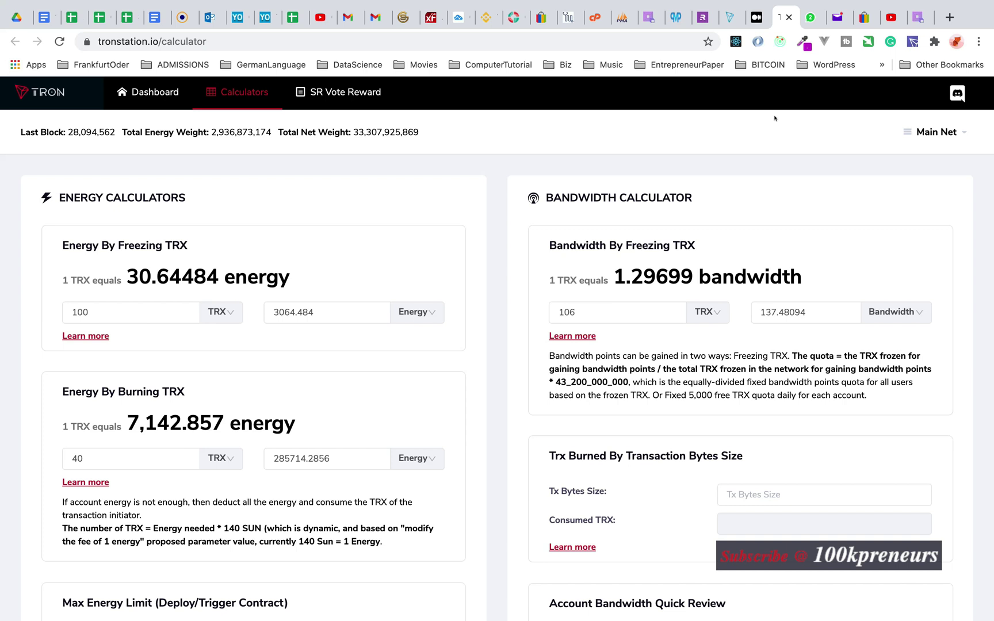
# Bring up the TronLink wallet to check the main account's TRX, bandwidth and energy (3942/9169).
pyautogui.click(912, 41)
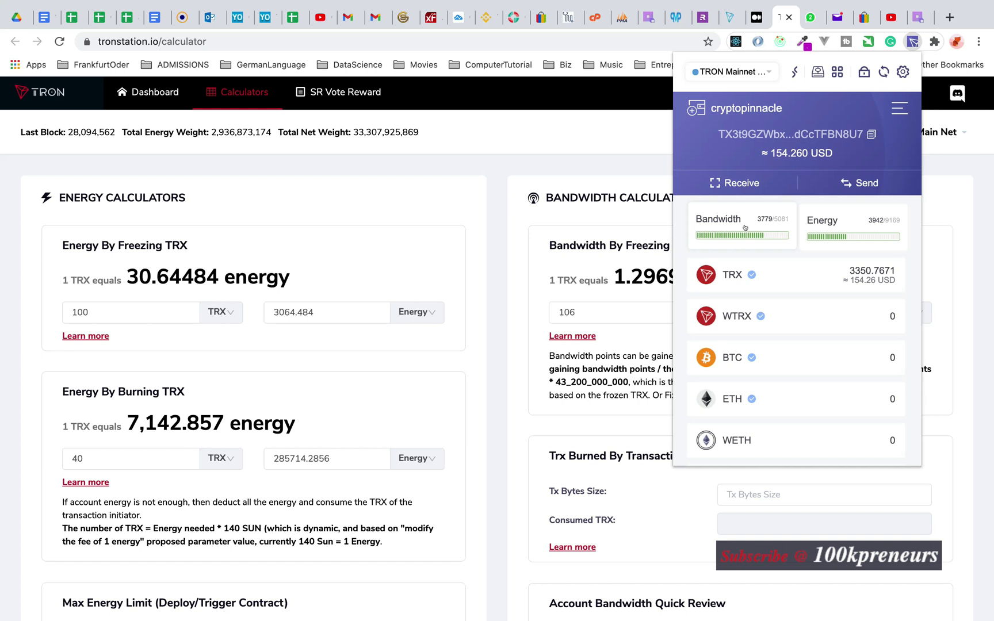
# Switch to the empty pinnaclespot account and copy its receiving address.
pyautogui.click(696, 108)
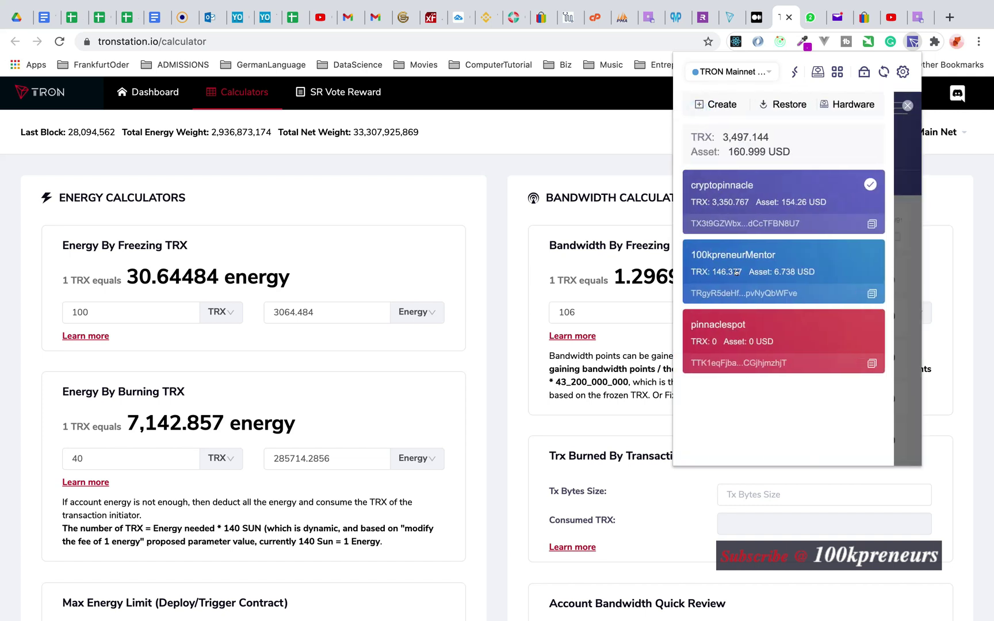
pyautogui.click(751, 350)
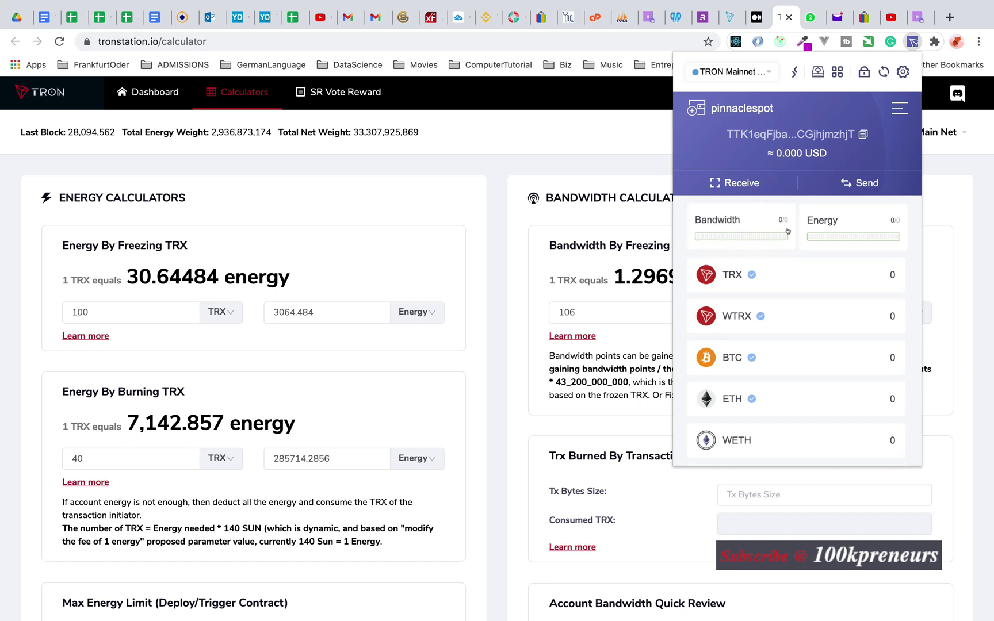
pyautogui.click(746, 183)
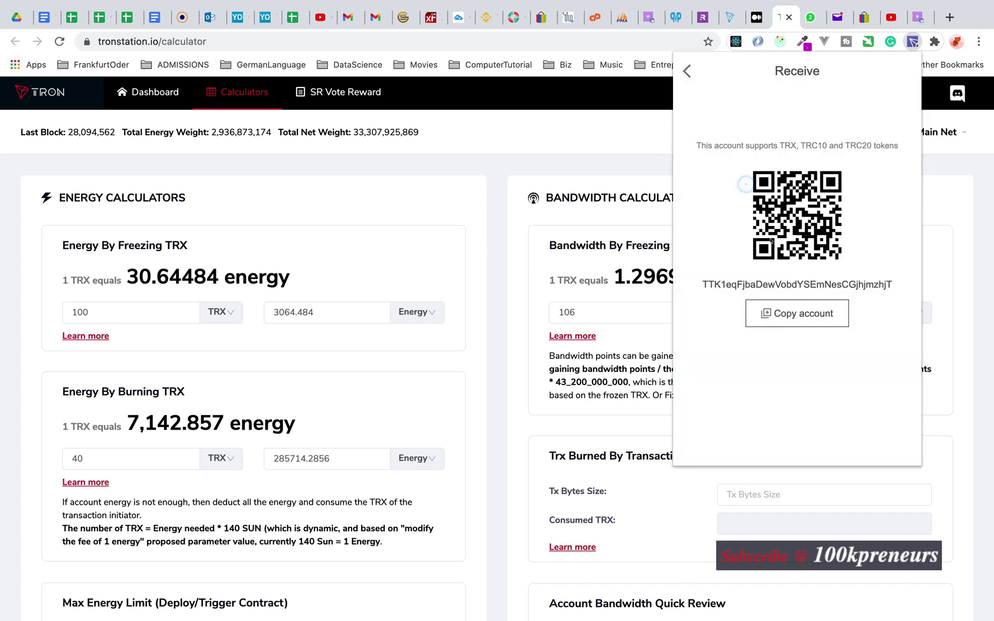
pyautogui.click(791, 316)
# Return to the overview and switch back to the main cryptopinnacle account.
pyautogui.click(686, 70)
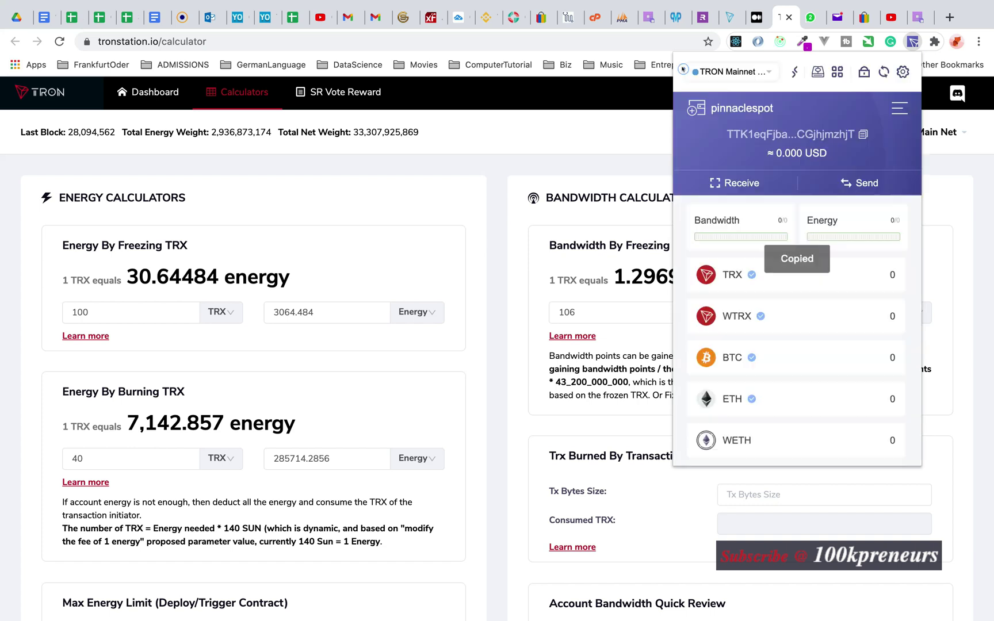
pyautogui.click(693, 109)
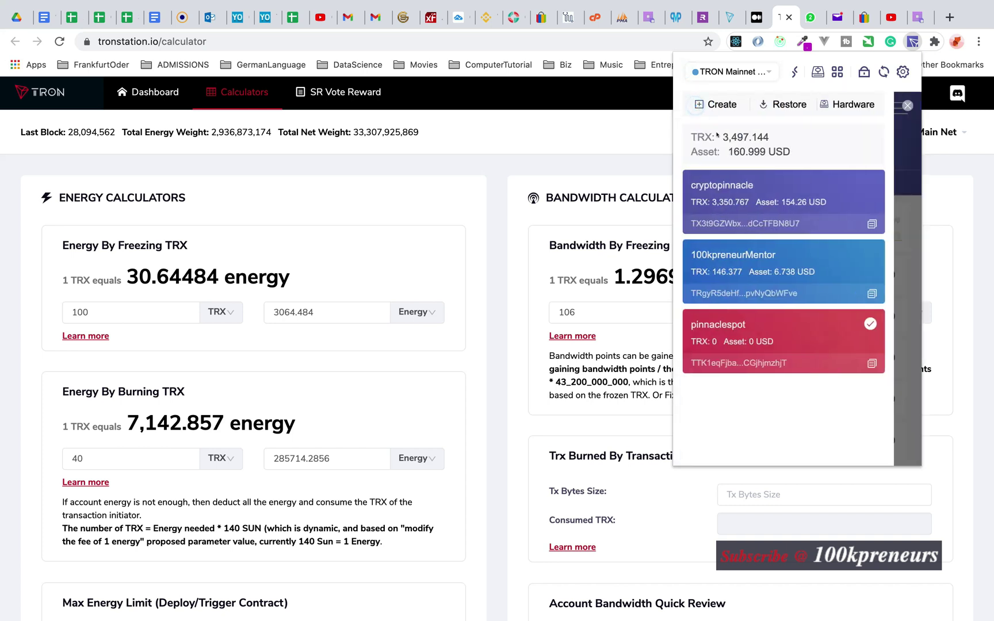
pyautogui.click(739, 209)
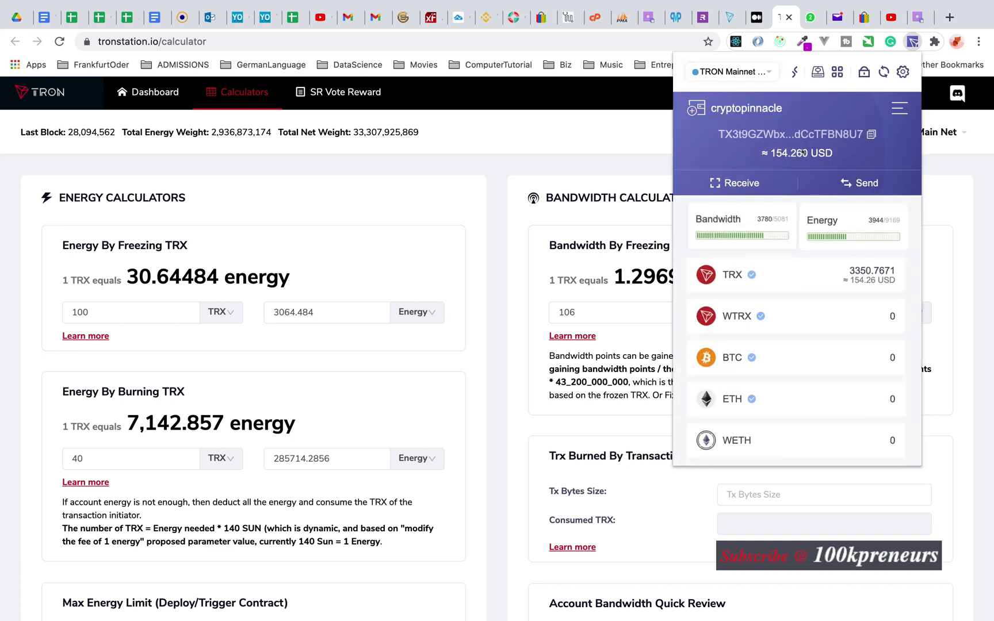
# Send 100 TRX to the copied pinnaclespot address, then switch to pinnaclespot to check it.
pyautogui.click(859, 180)
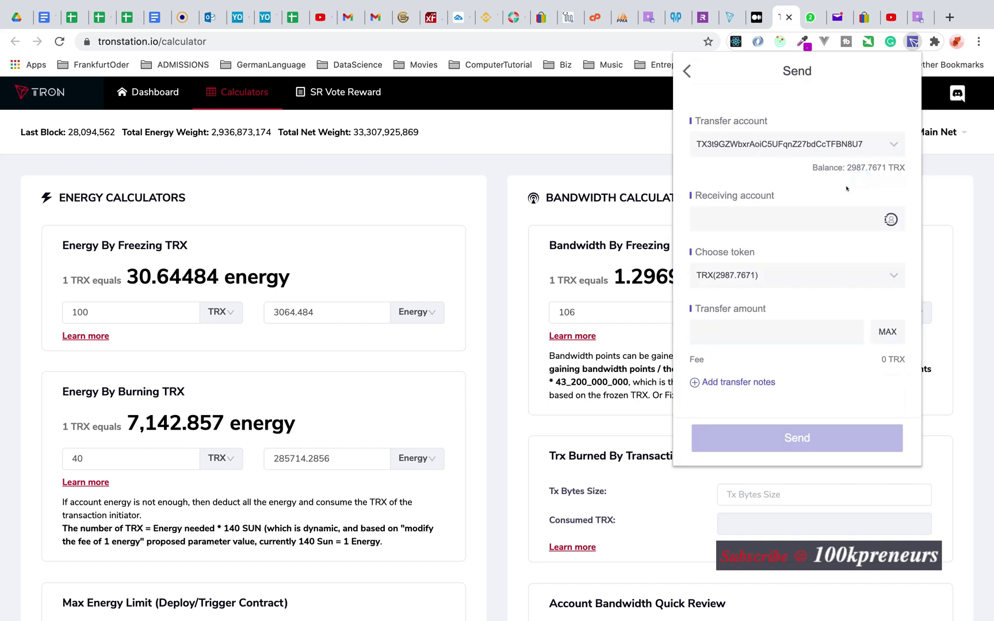
pyautogui.click(719, 209)
pyautogui.press('super+v')
pyautogui.click(776, 382)
pyautogui.write('100')
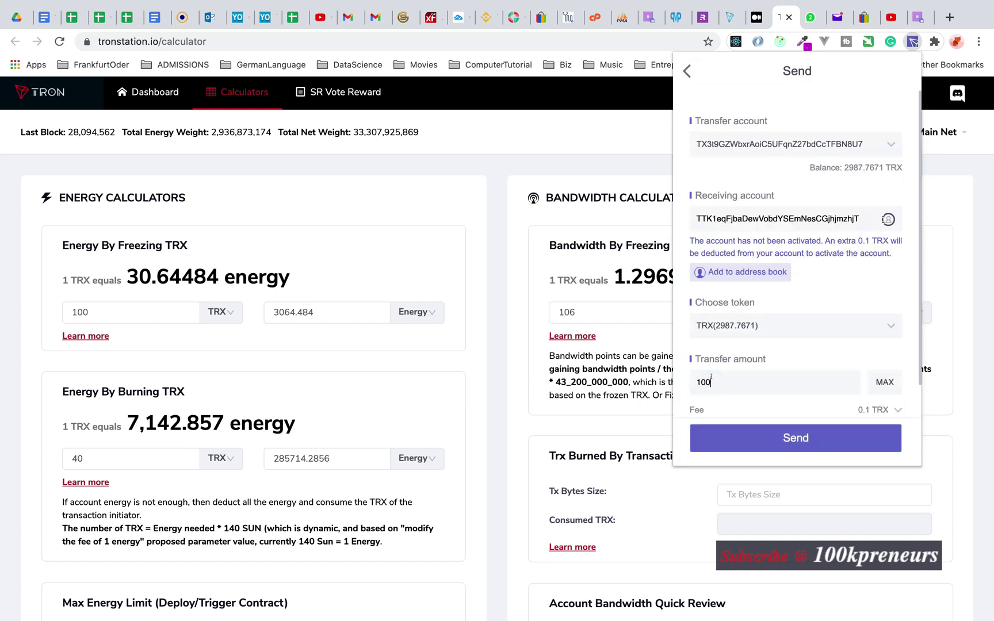
pyautogui.click(824, 427)
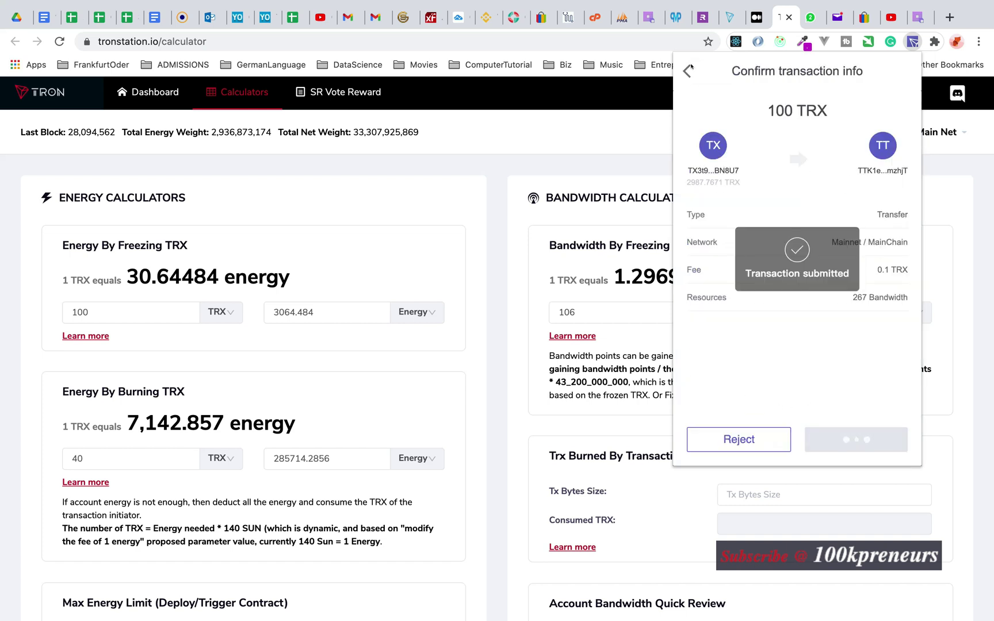
pyautogui.click(749, 168)
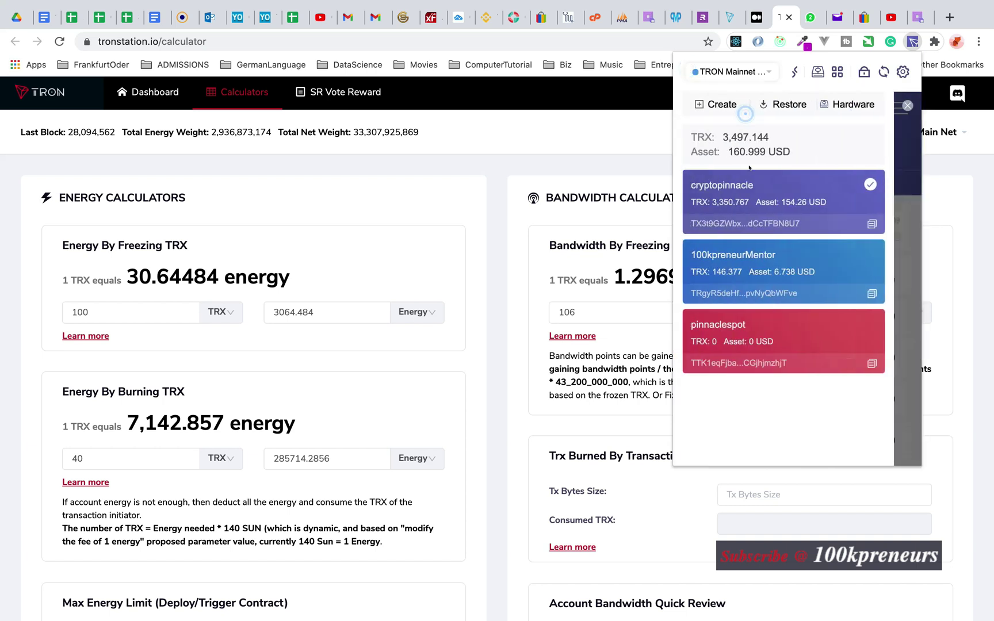
pyautogui.click(758, 336)
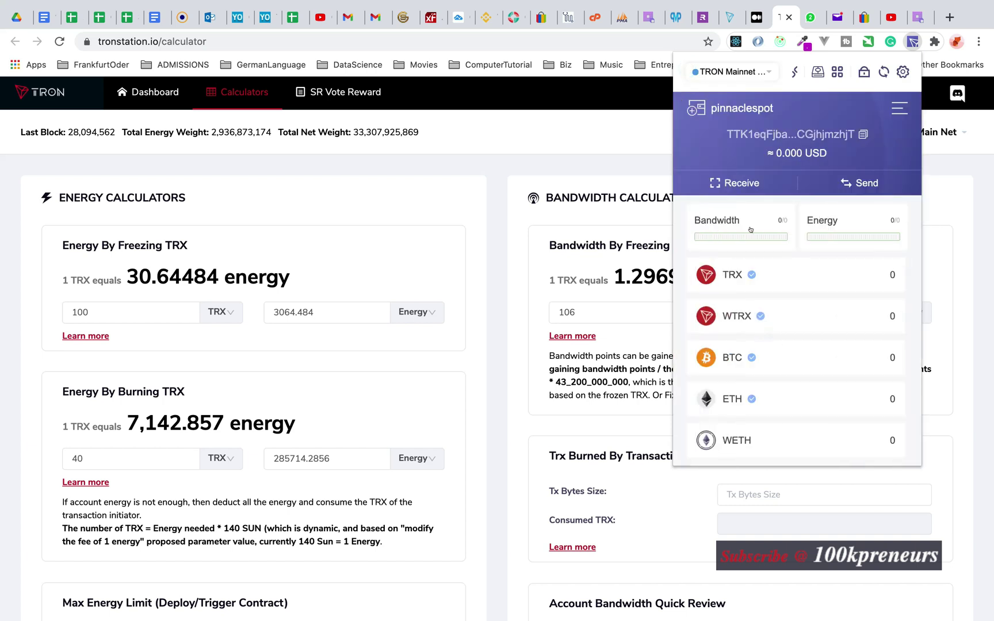
# Refresh the wallet balances, then close the TronLink popup.
pyautogui.click(879, 74)
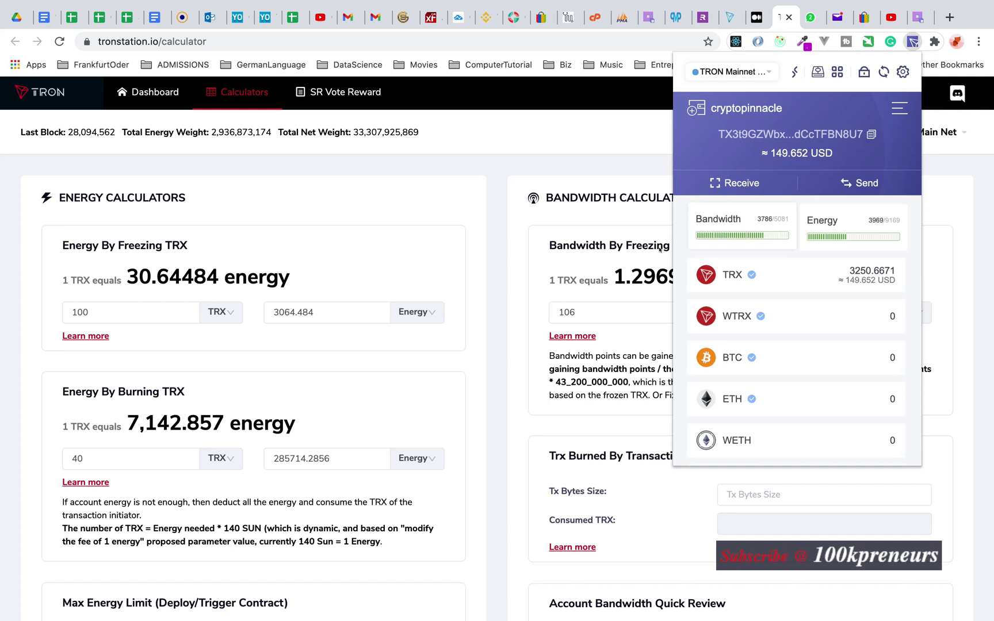
pyautogui.click(402, 265)
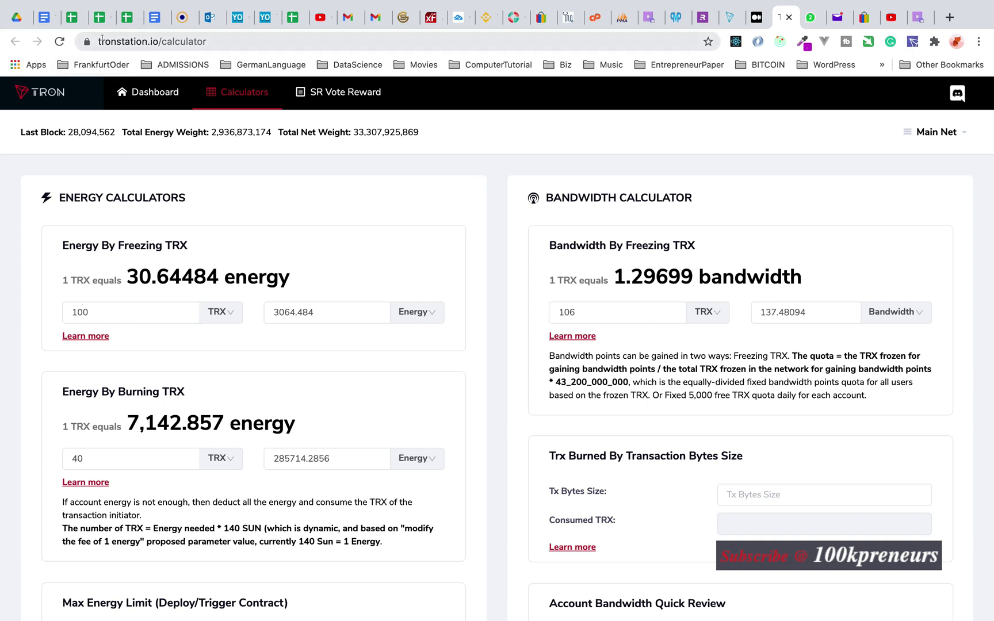
# Change the calculator's Energy By Freezing TRX amount from 100 to 1000 TRX.
pyautogui.click(131, 42)
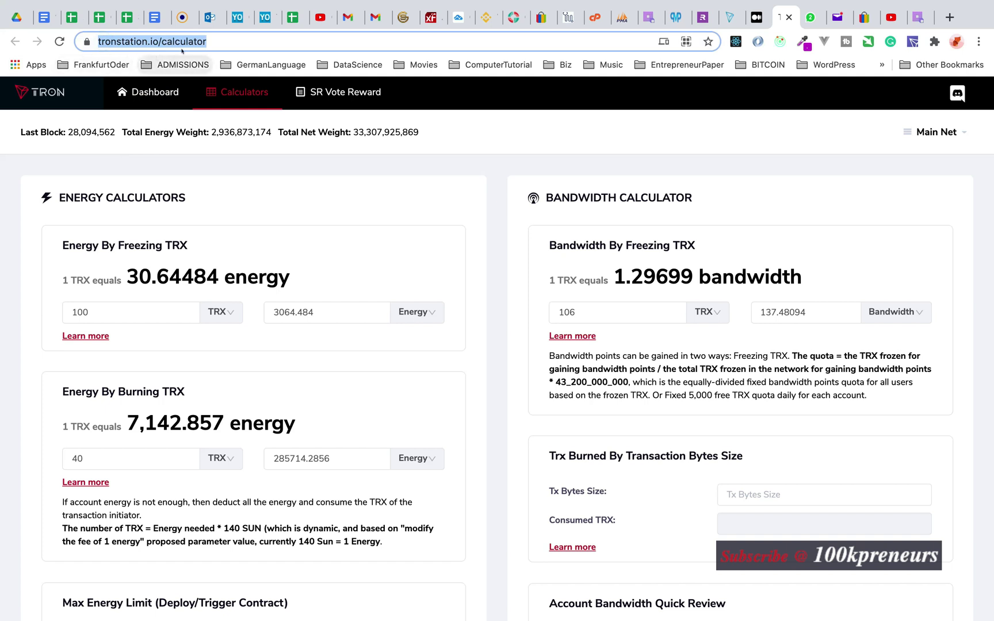
pyautogui.click(132, 313)
pyautogui.press('BackSpace')
pyautogui.press('BackSpace')
pyautogui.press('BackSpace')
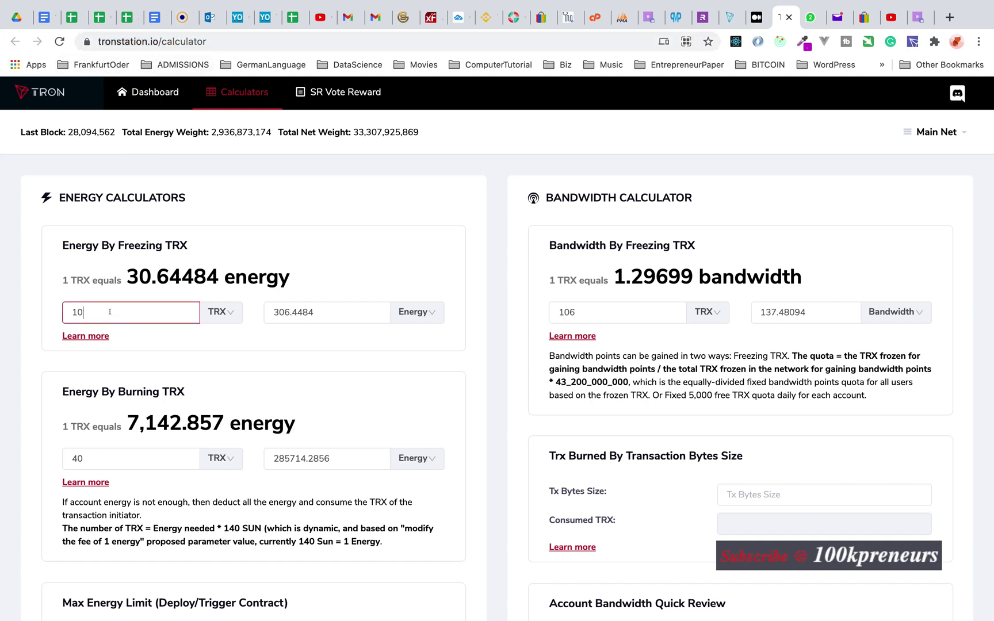
pyautogui.write('1')
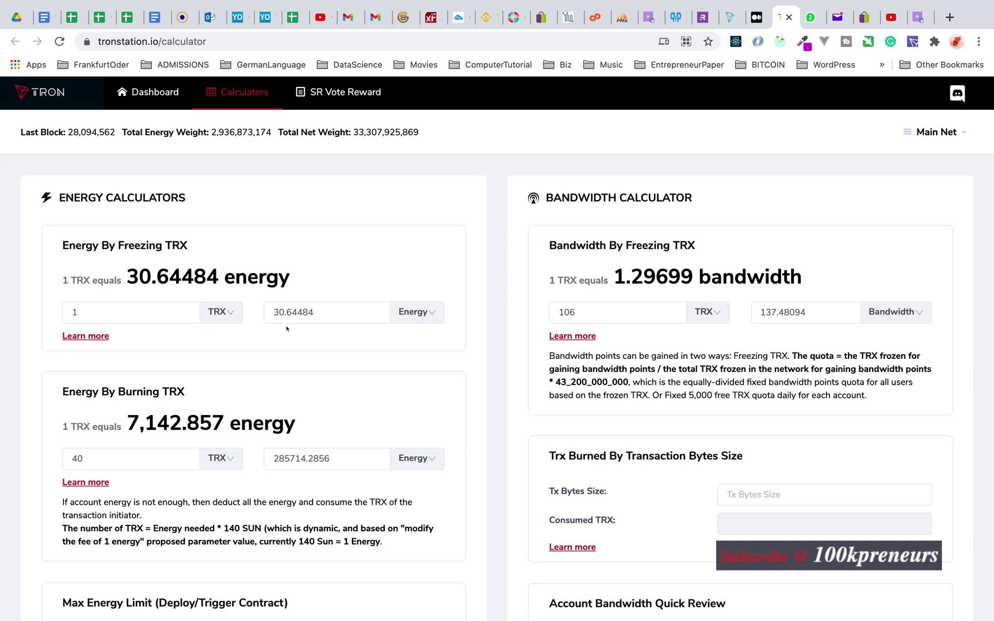
pyautogui.write('000')
# Show the main account's TRX history filtered to received transactions.
pyautogui.click(912, 42)
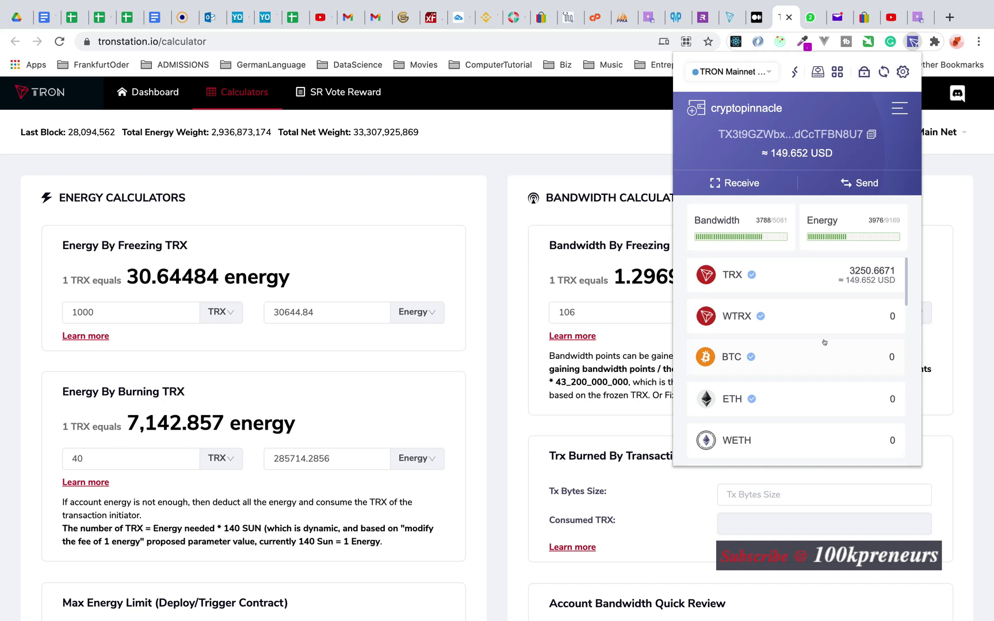
pyautogui.click(773, 273)
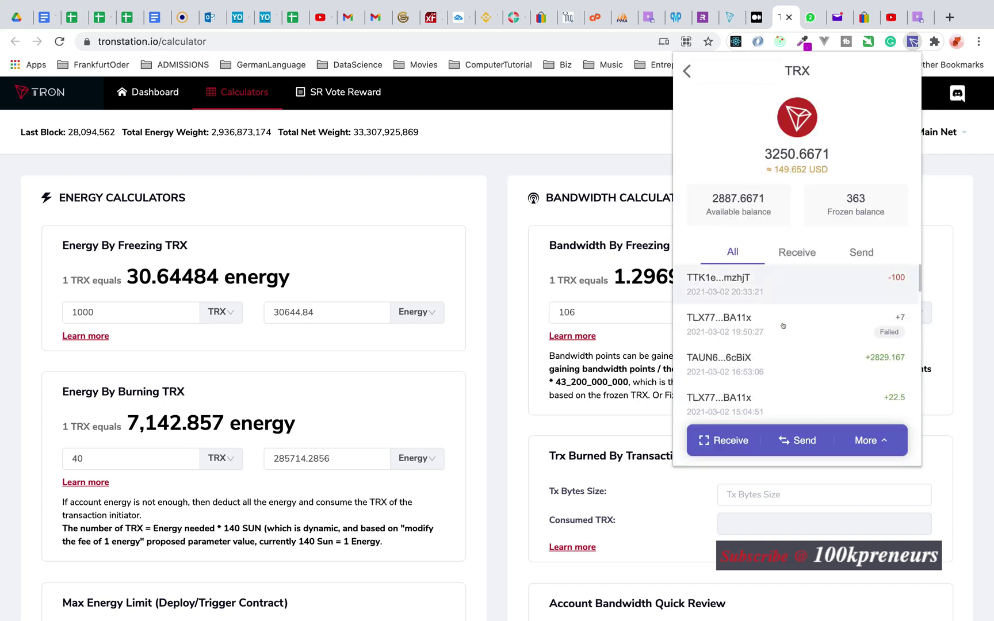
pyautogui.click(785, 255)
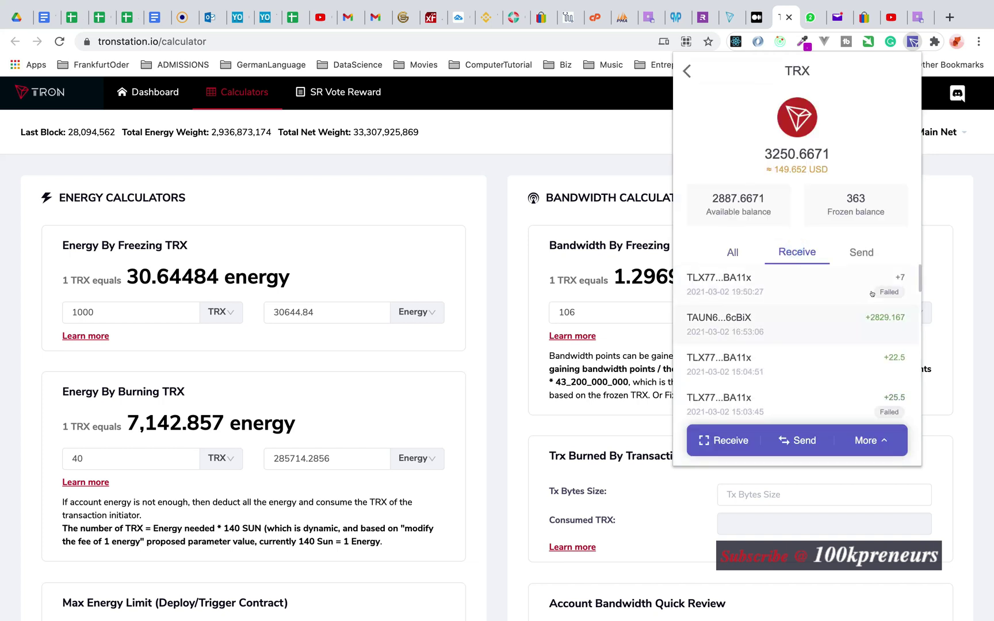
pyautogui.scroll(-5, 844, 363)
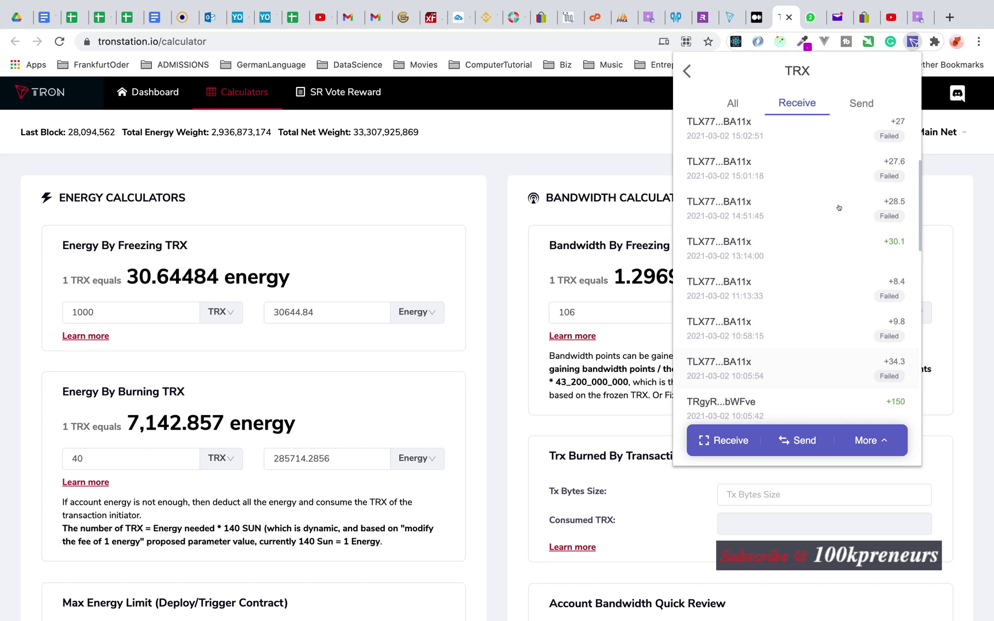
pyautogui.scroll(3, 838, 207)
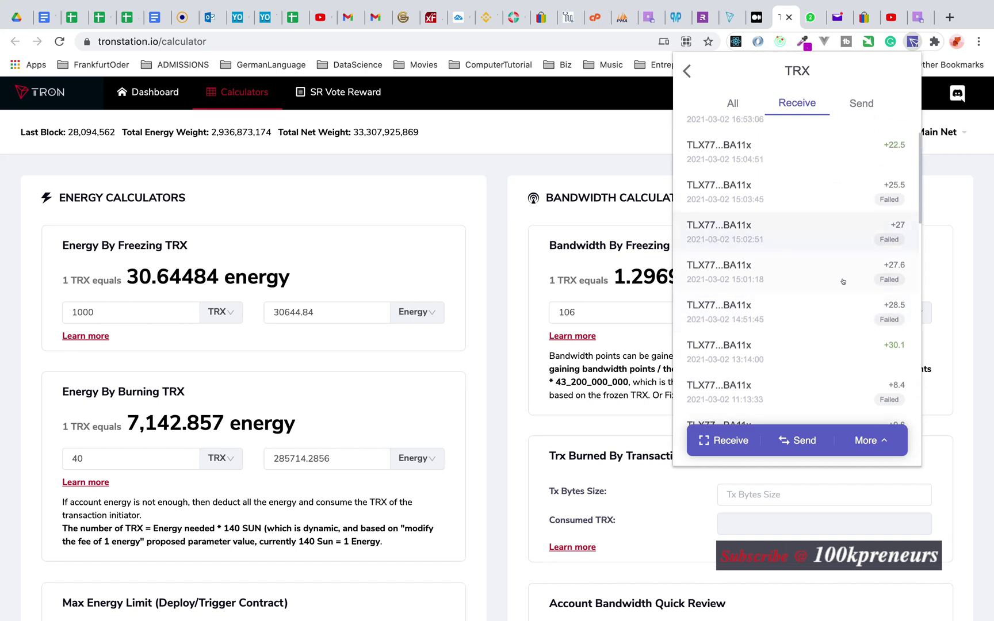
# Inspect the 15:01:18 transaction (19.99998 TRX fee, OUT_OF_ENERGY), then return to the main view.
pyautogui.click(805, 277)
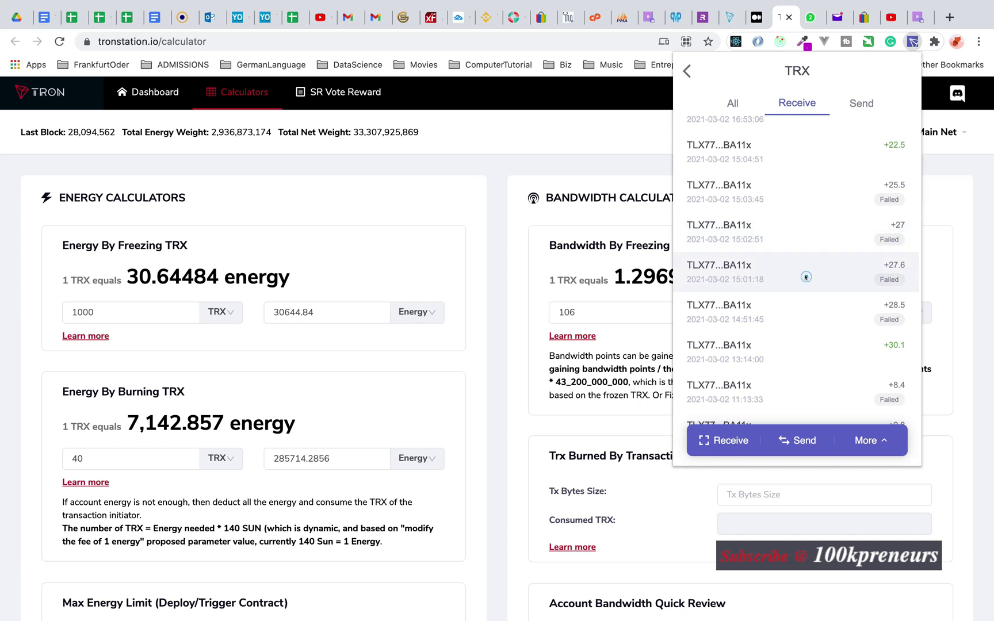
pyautogui.scroll(-3, 791, 287)
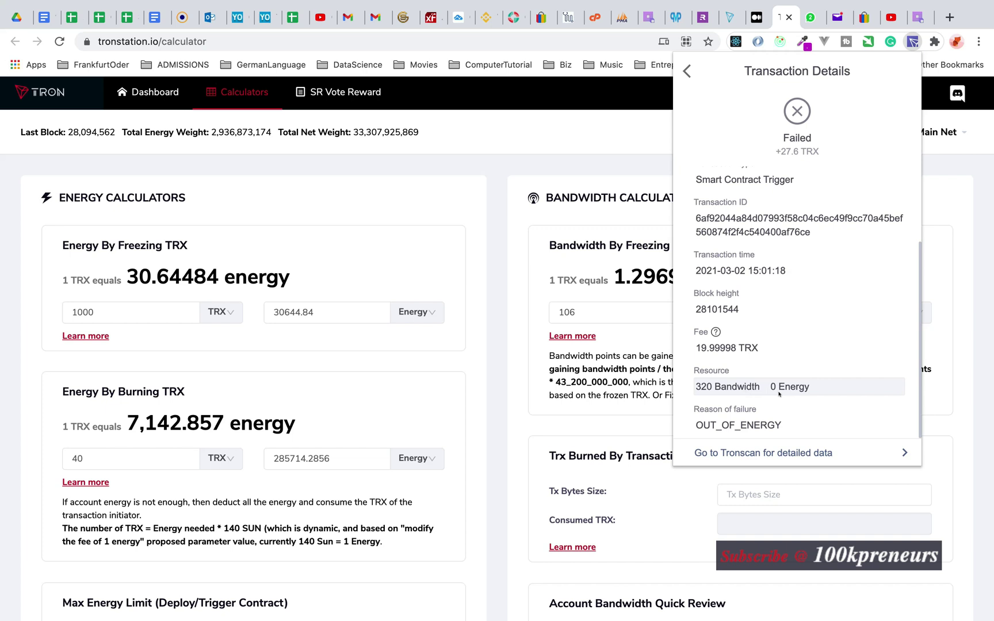
pyautogui.press('Escape')
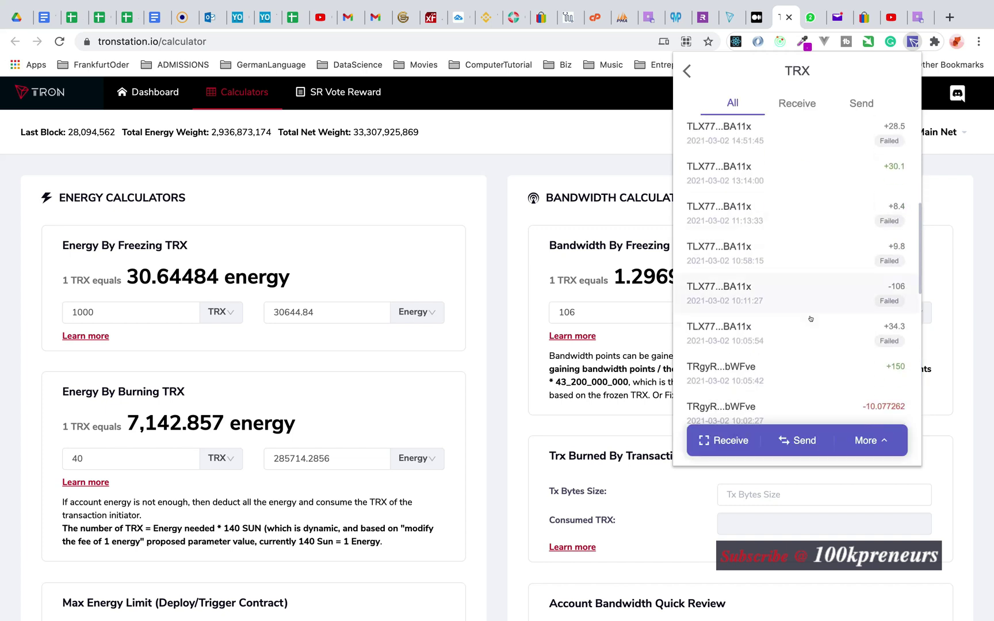
pyautogui.scroll(-5, 825, 276)
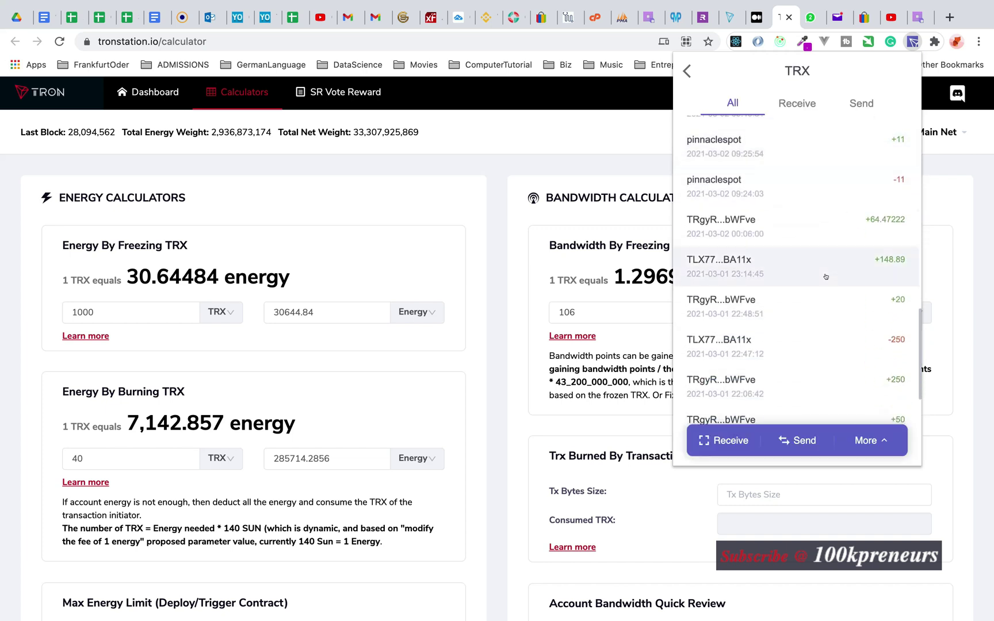
pyautogui.scroll(5, 825, 277)
pyautogui.press('Escape')
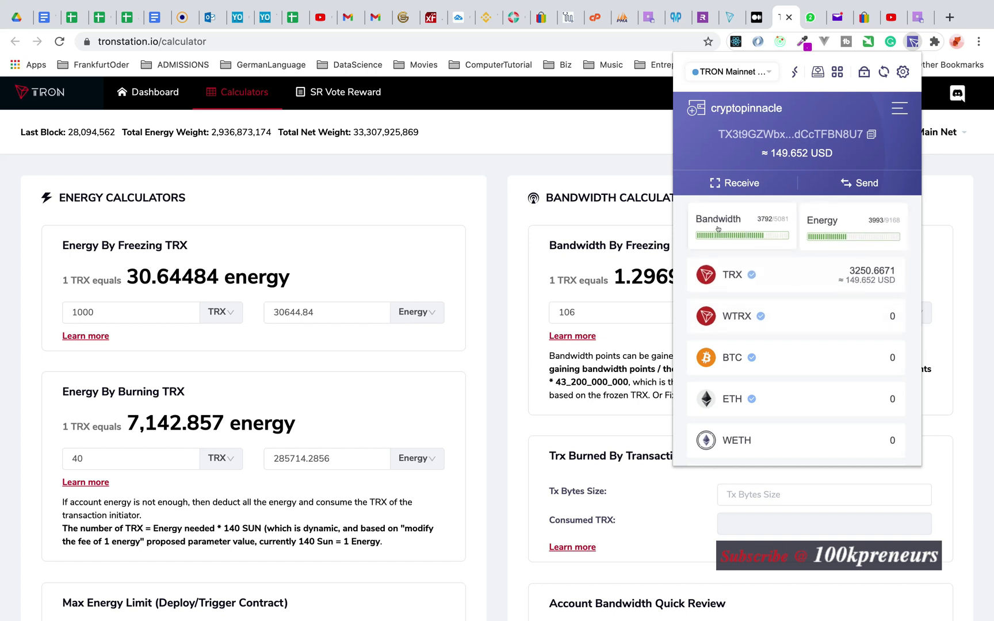
# Go from TronLink's Energy card to Tronscan's Resources page via Freeze / Unfreeze.
pyautogui.click(843, 231)
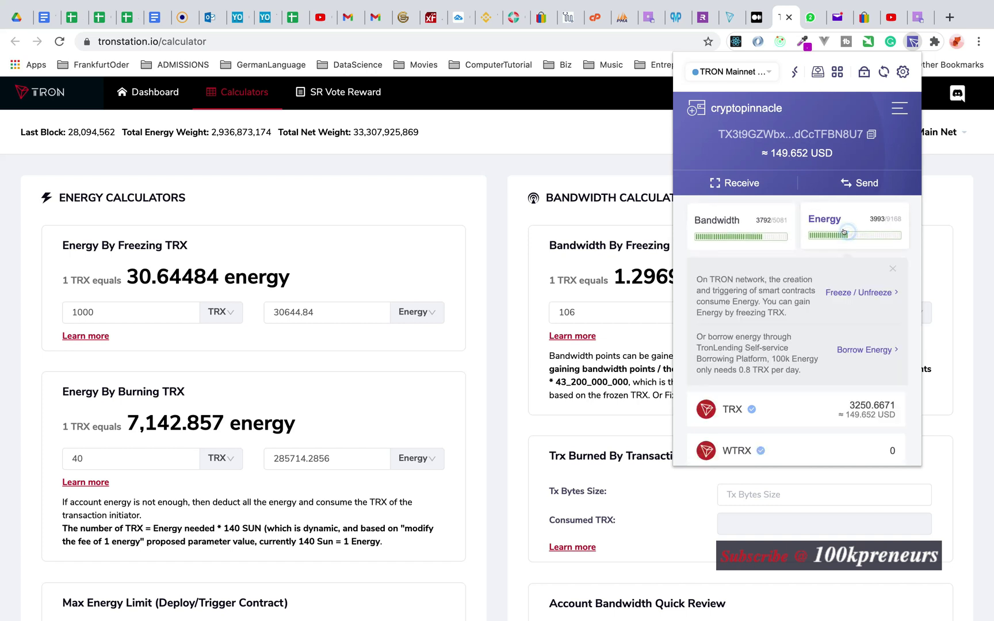
pyautogui.click(836, 293)
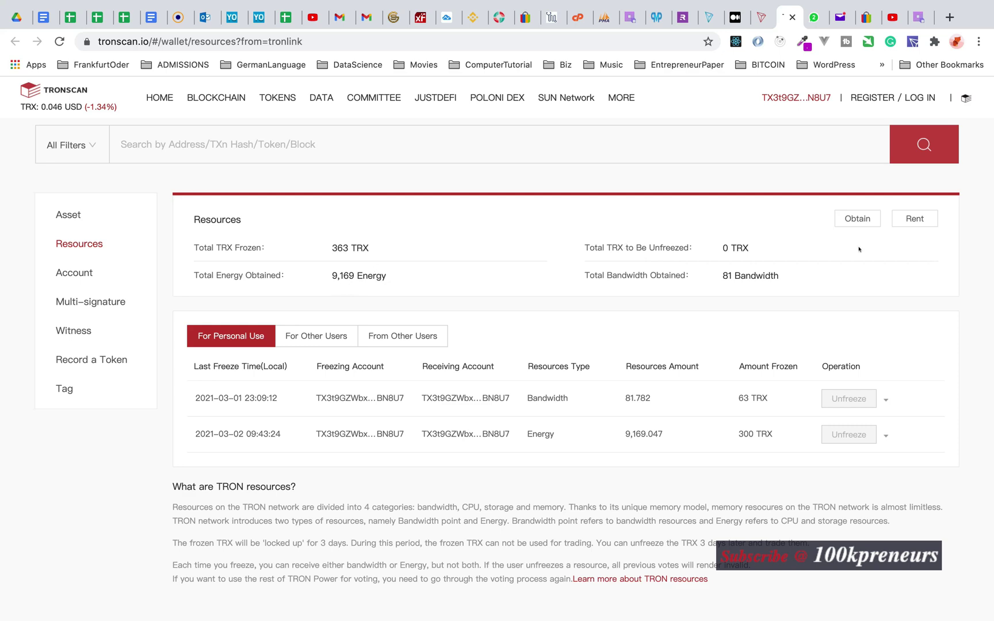
# Set up a 2000 TRX freeze for TRON Power and Energy on Tronscan.
pyautogui.click(854, 220)
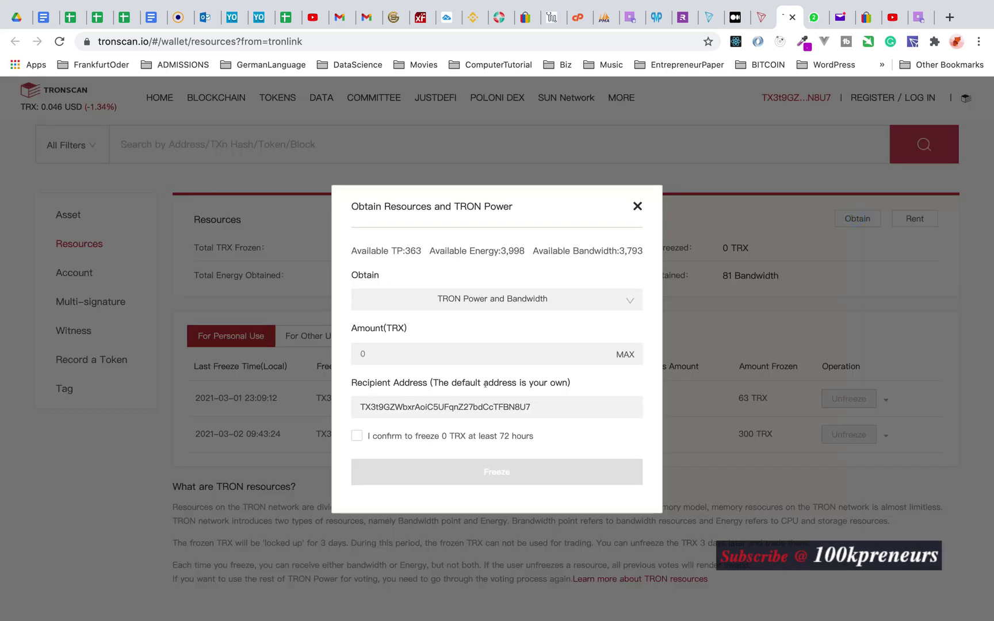
pyautogui.click(528, 302)
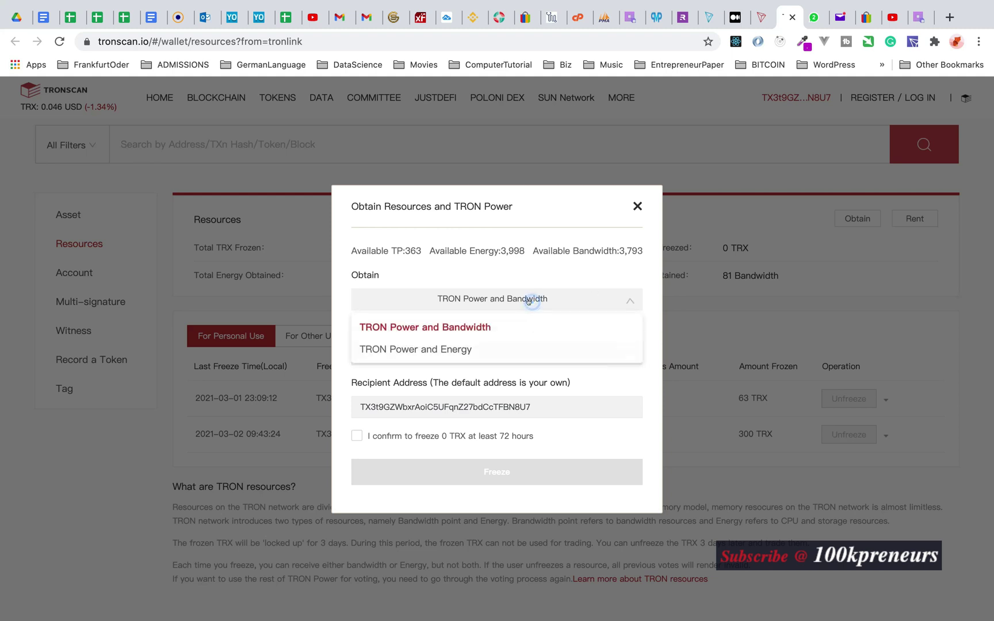
pyautogui.click(454, 350)
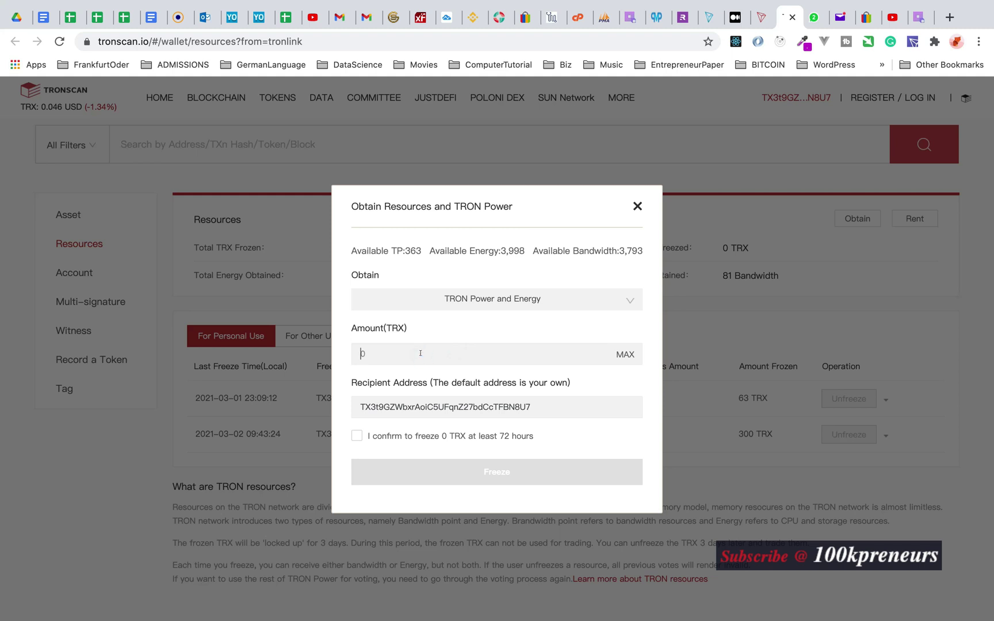
pyautogui.write('2000')
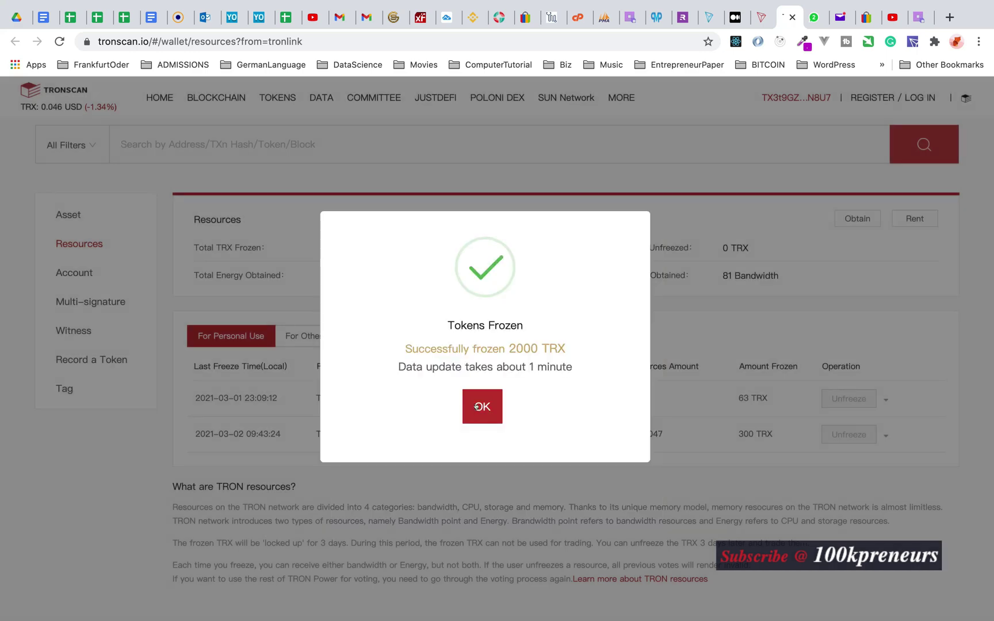
# Dismiss the freeze confirmation and check the increased energy in TronLink.
pyautogui.click(477, 407)
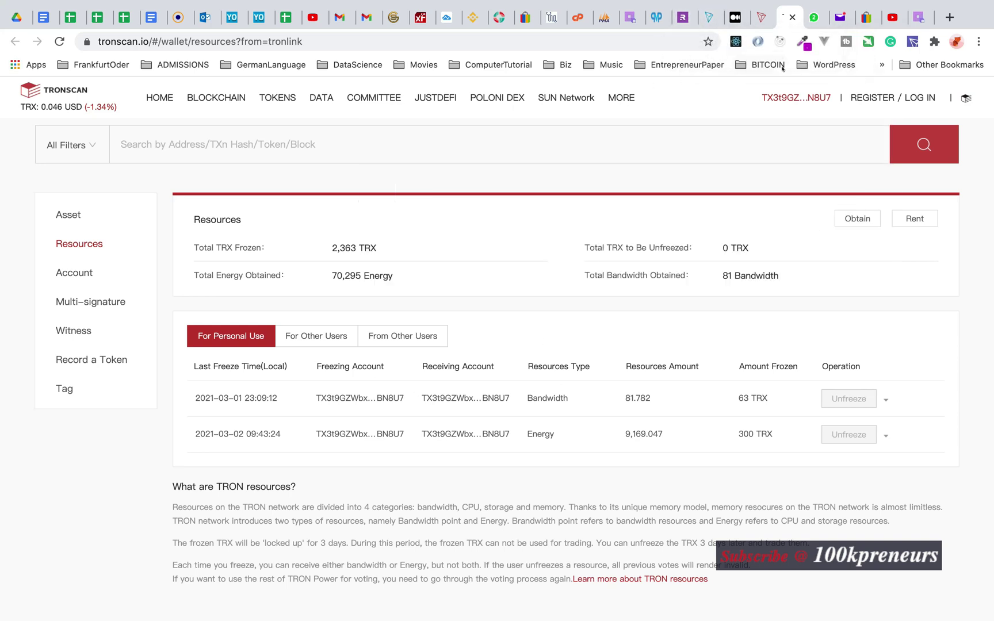
pyautogui.click(912, 41)
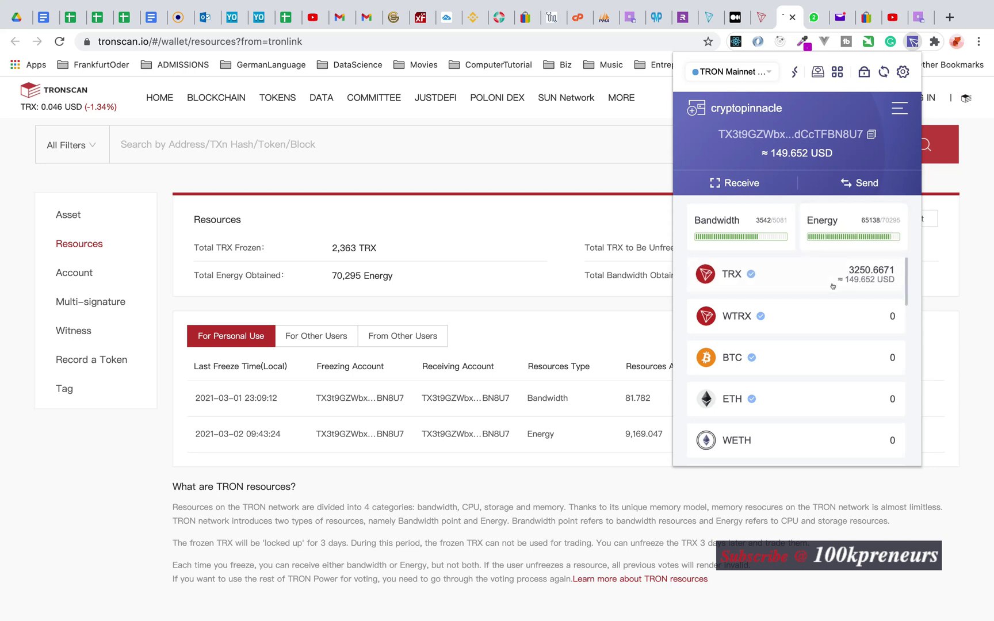
pyautogui.click(857, 179)
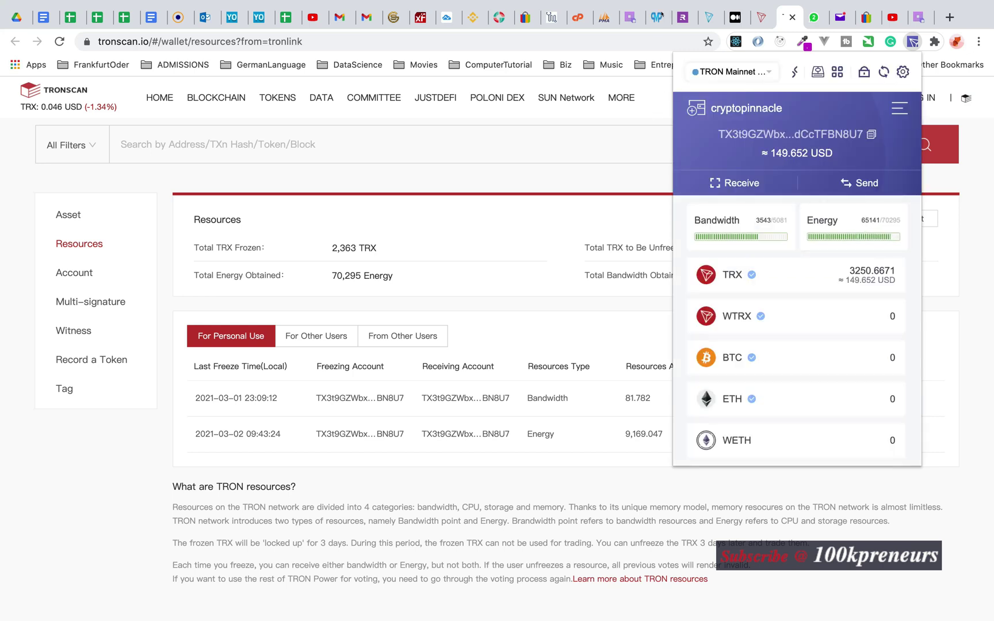
# On TronCase, bring up the contribution form and set the amount to 700 TRX.
pyautogui.click(708, 17)
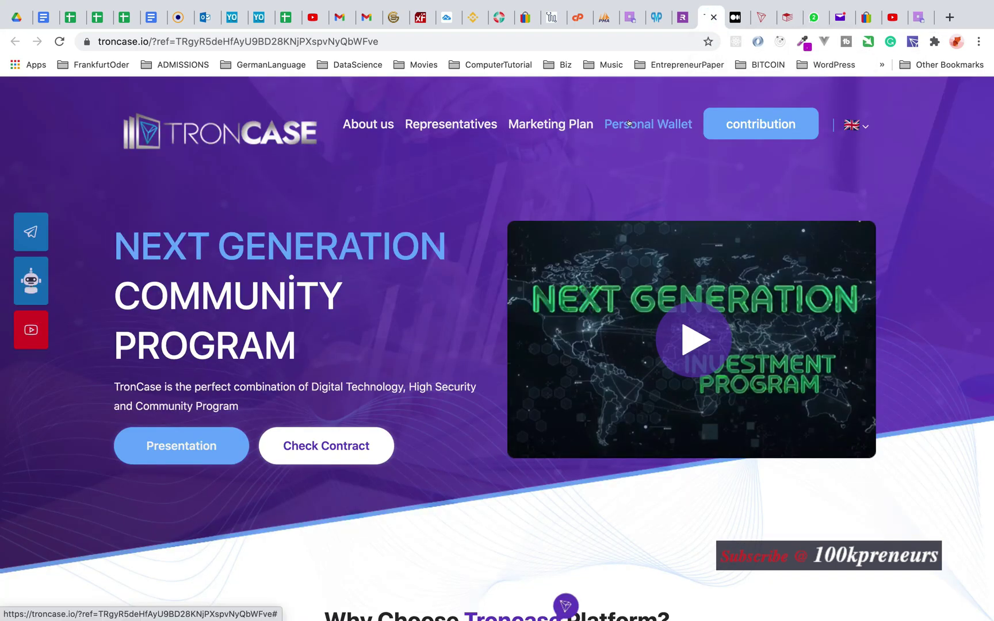
pyautogui.click(732, 120)
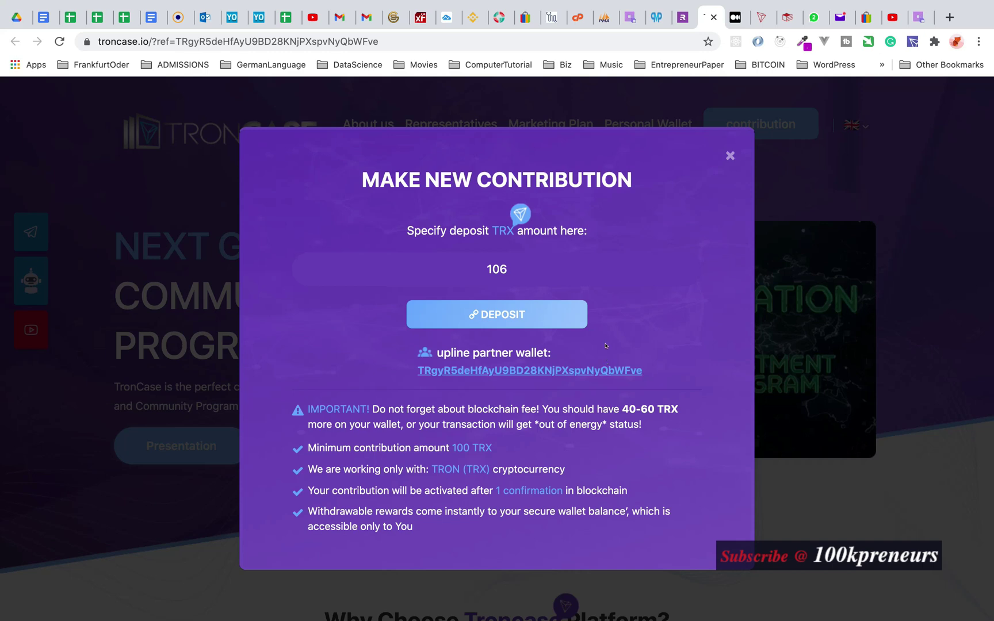
pyautogui.click(514, 260)
pyautogui.press('BackSpace')
pyautogui.press('BackSpace')
pyautogui.press('BackSpace')
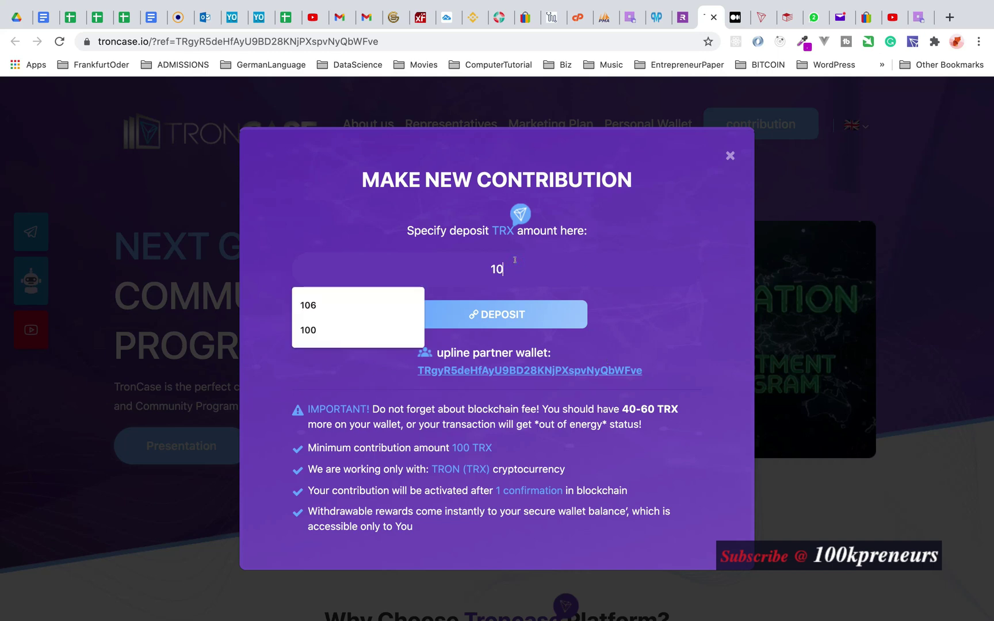
pyautogui.write('700')
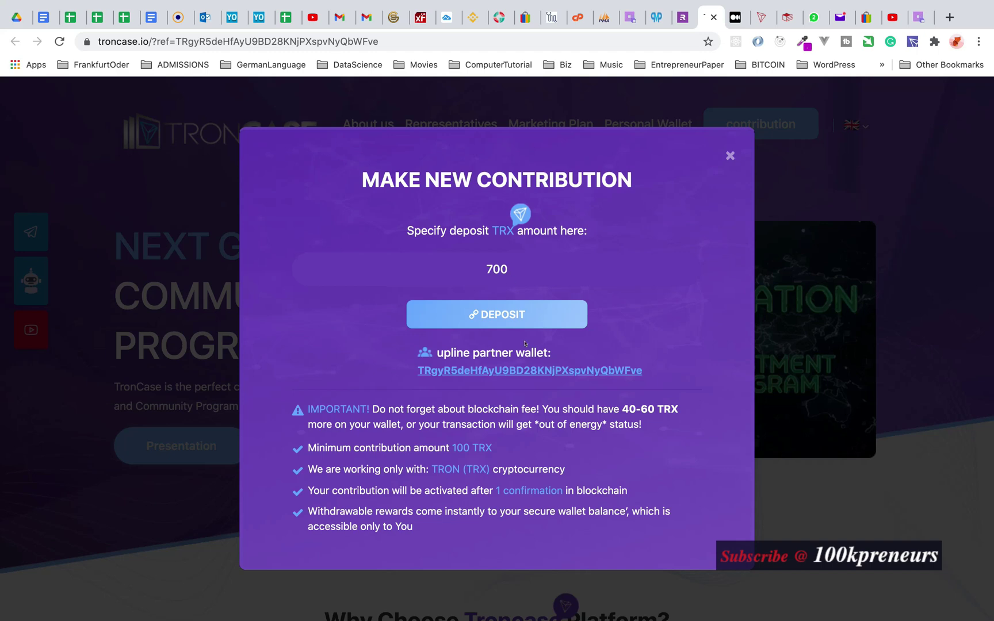
# Deposit the 700 TRX, close the form after success, and check TronLink's balances.
pyautogui.click(508, 318)
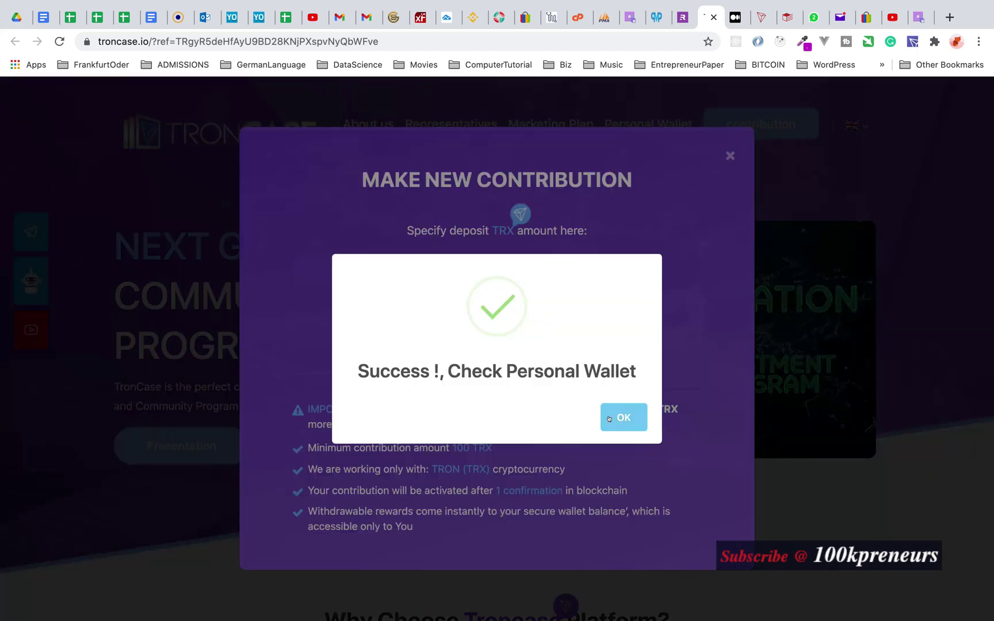
pyautogui.click(609, 419)
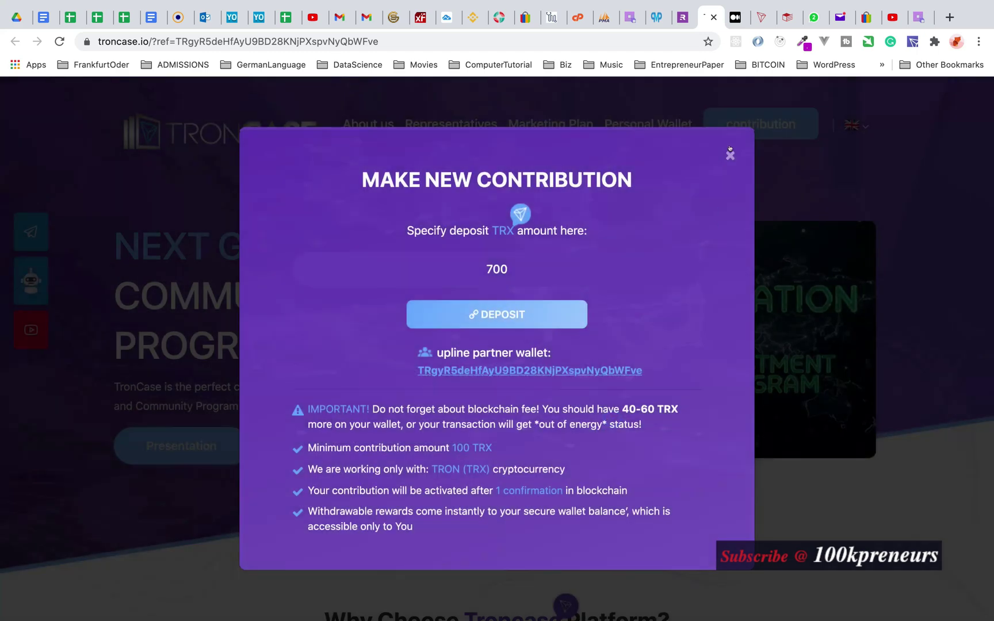
pyautogui.click(730, 155)
pyautogui.click(912, 41)
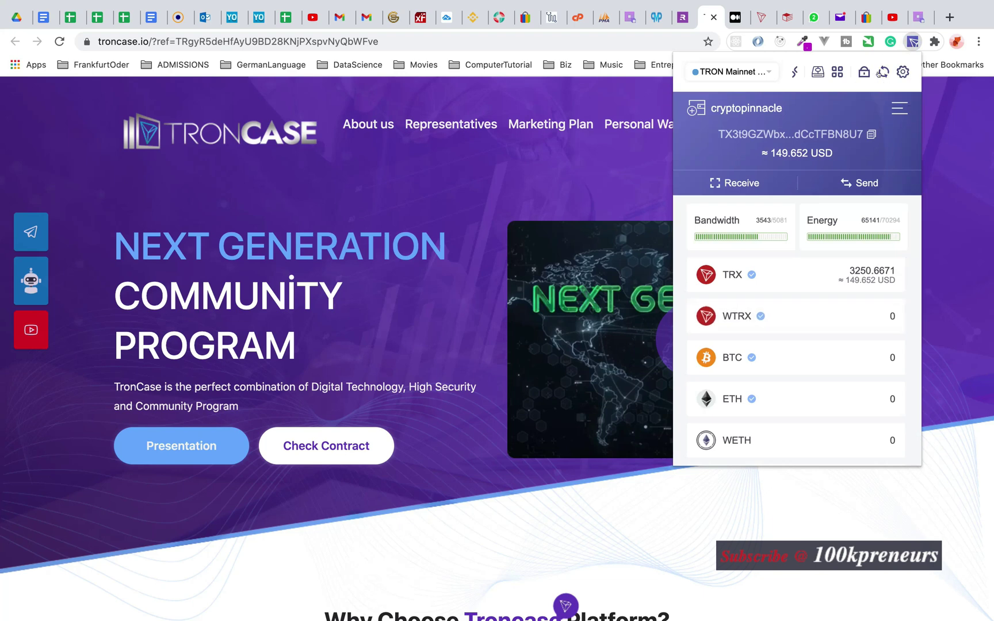
# Refresh TronLink and confirm the -700 TRX deposit succeeded with a 39.14274 TRX fee plus energy.
pyautogui.click(883, 71)
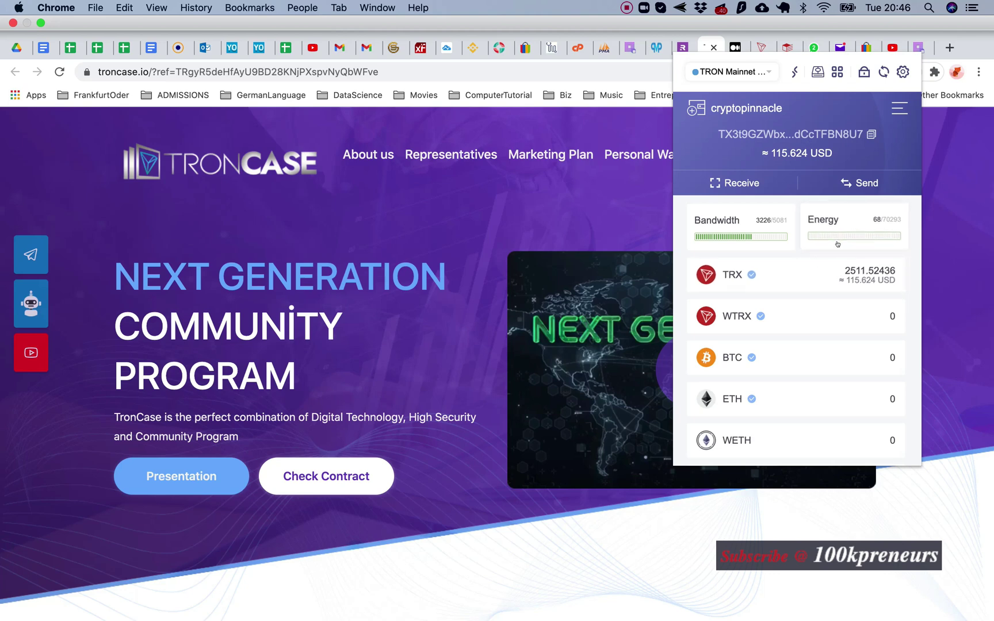
pyautogui.click(823, 273)
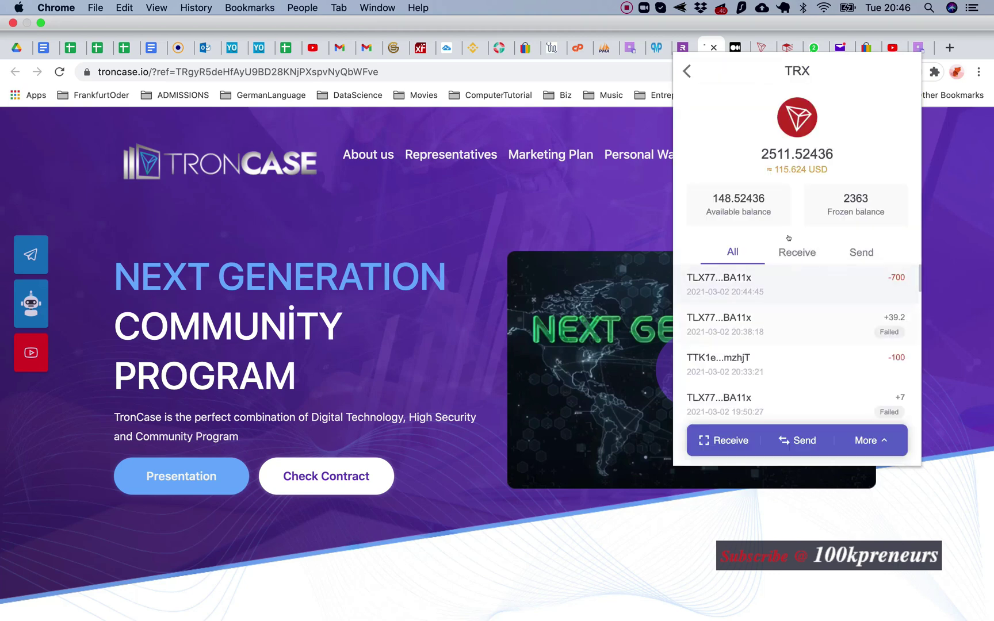
pyautogui.click(854, 251)
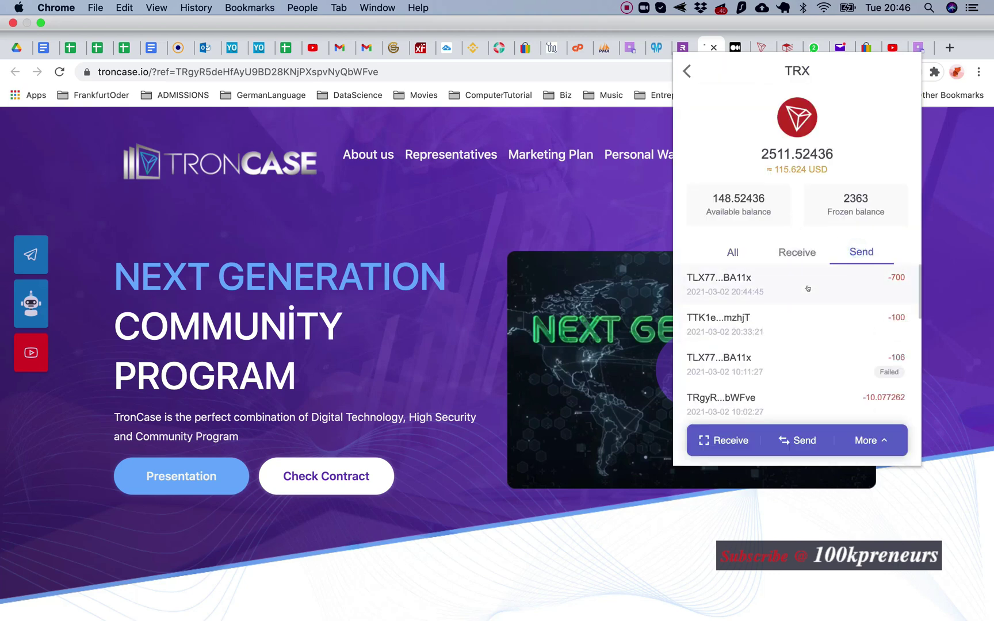
pyautogui.click(778, 286)
pyautogui.scroll(-2, 719, 436)
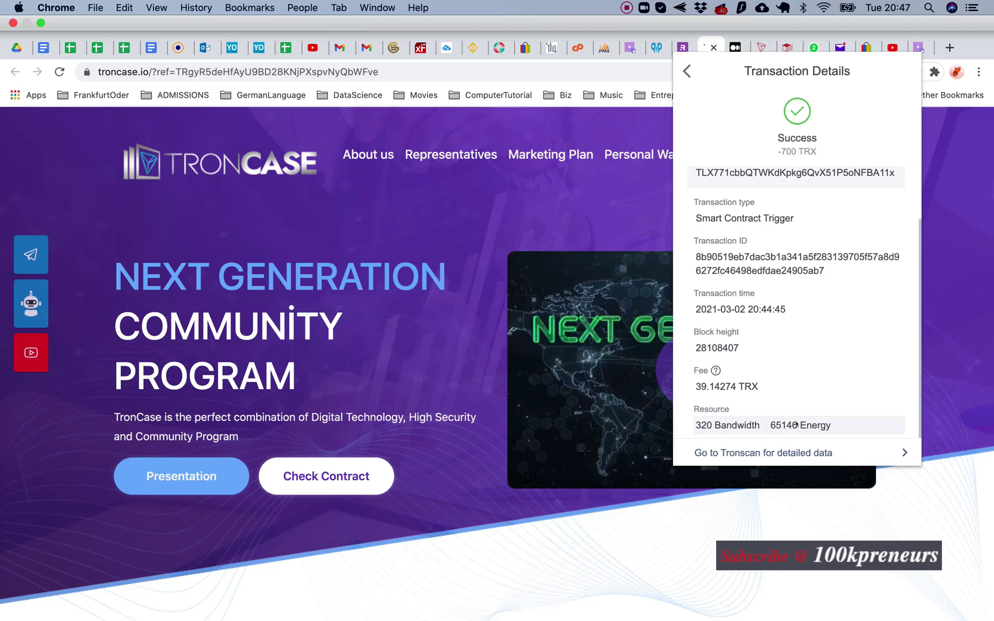
pyautogui.click(686, 69)
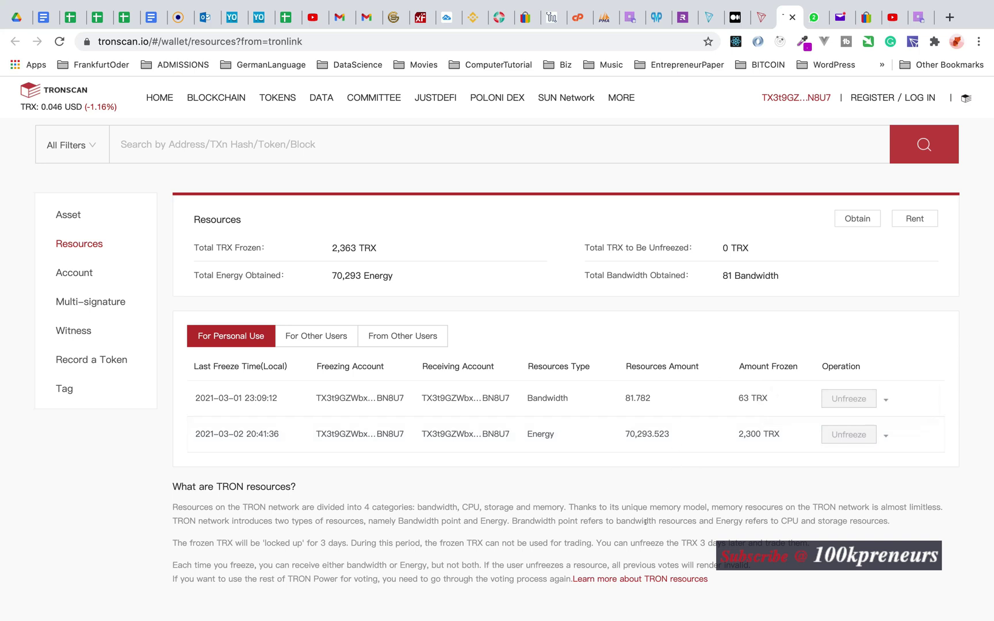
# Check the wallet's remaining energy in the TronLink overview, then close it.
pyautogui.click(912, 41)
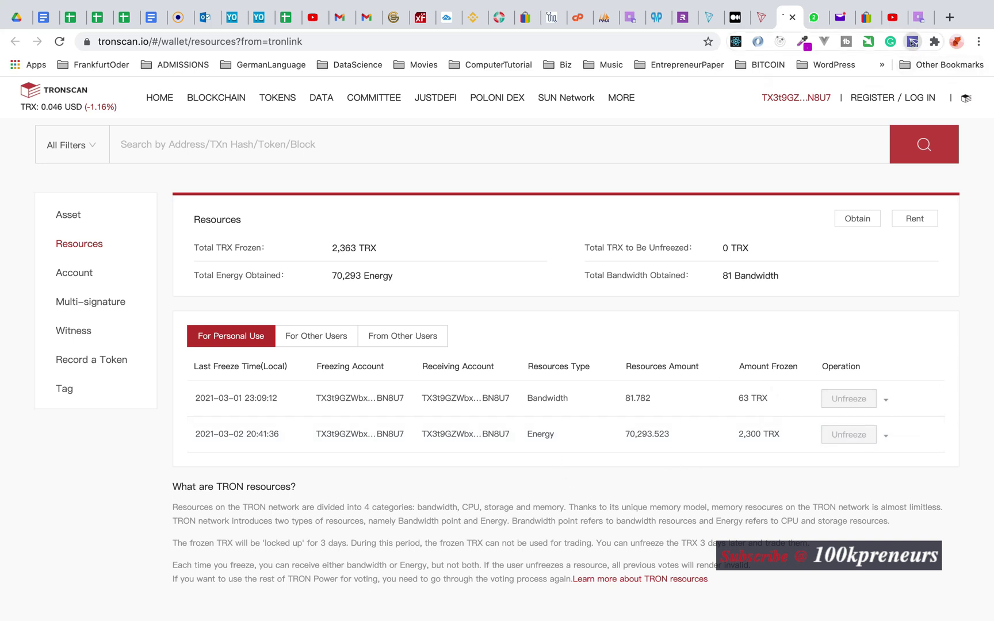
pyautogui.click(825, 228)
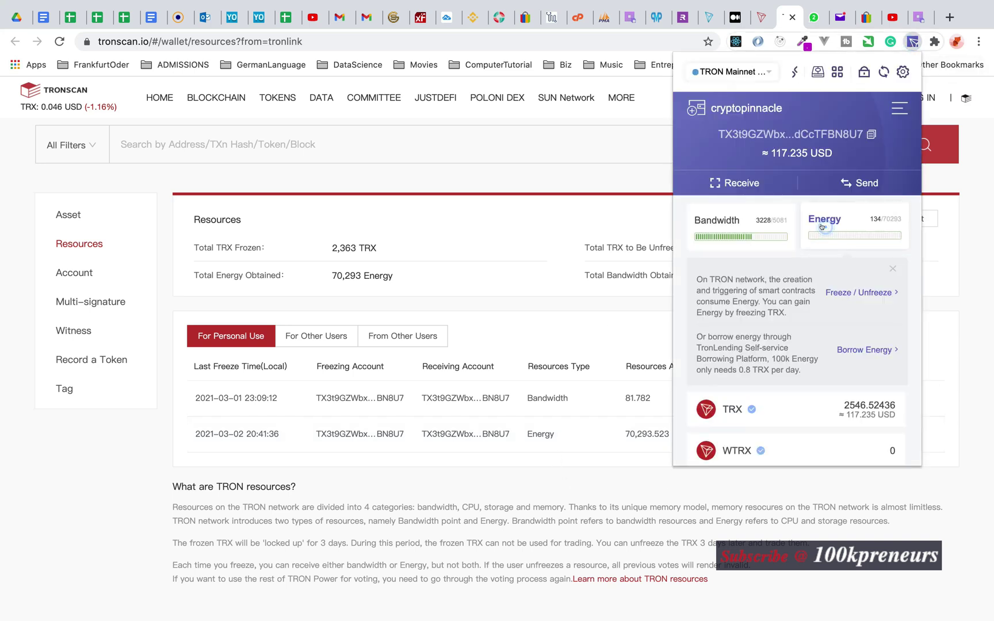
pyautogui.click(851, 293)
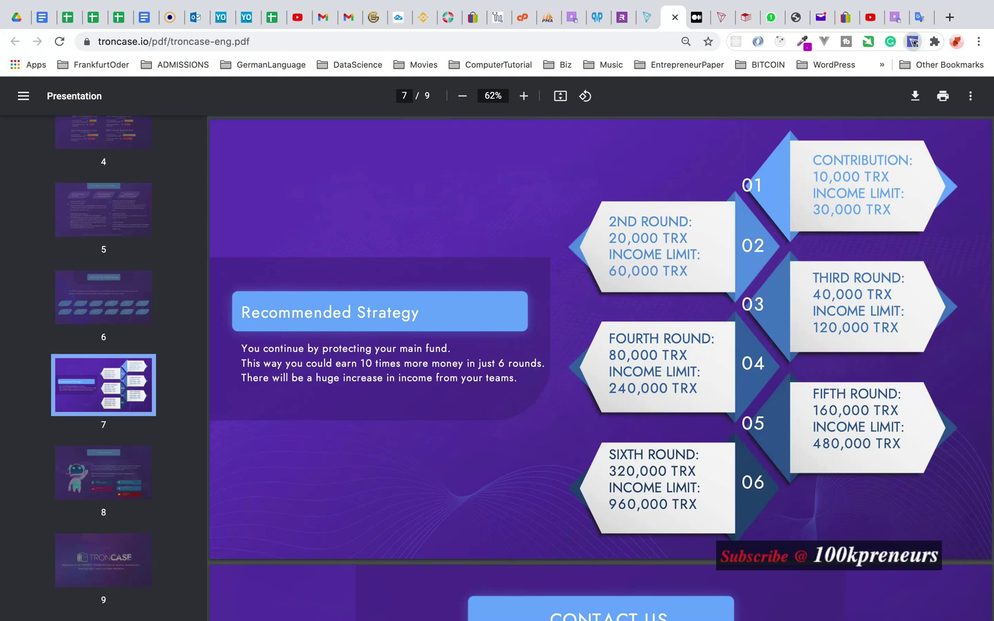
pyautogui.click(912, 41)
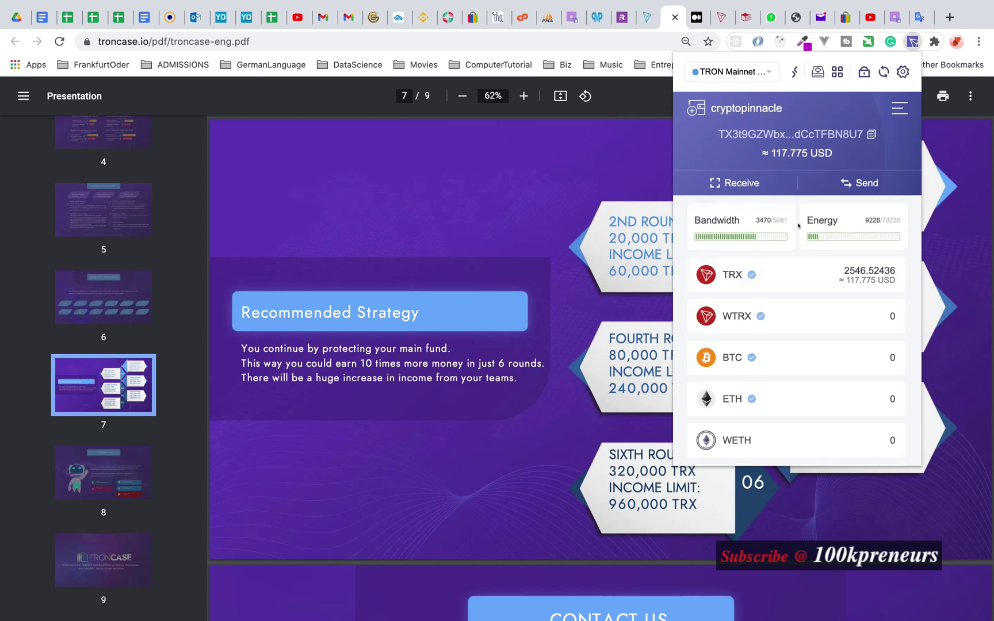
pyautogui.scroll(-2, 807, 277)
pyautogui.scroll(-8, 807, 277)
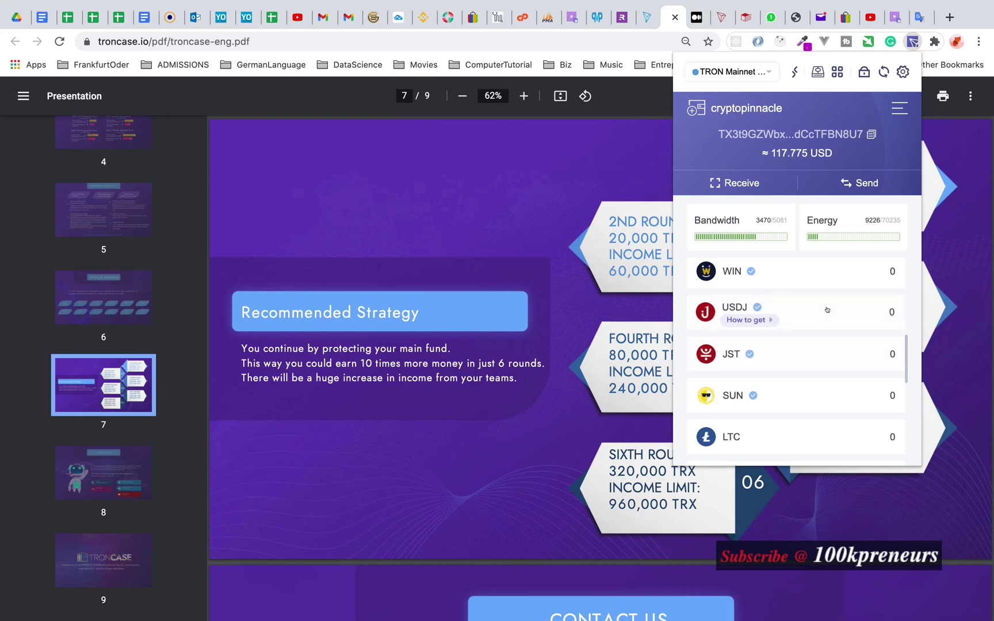
pyautogui.click(632, 142)
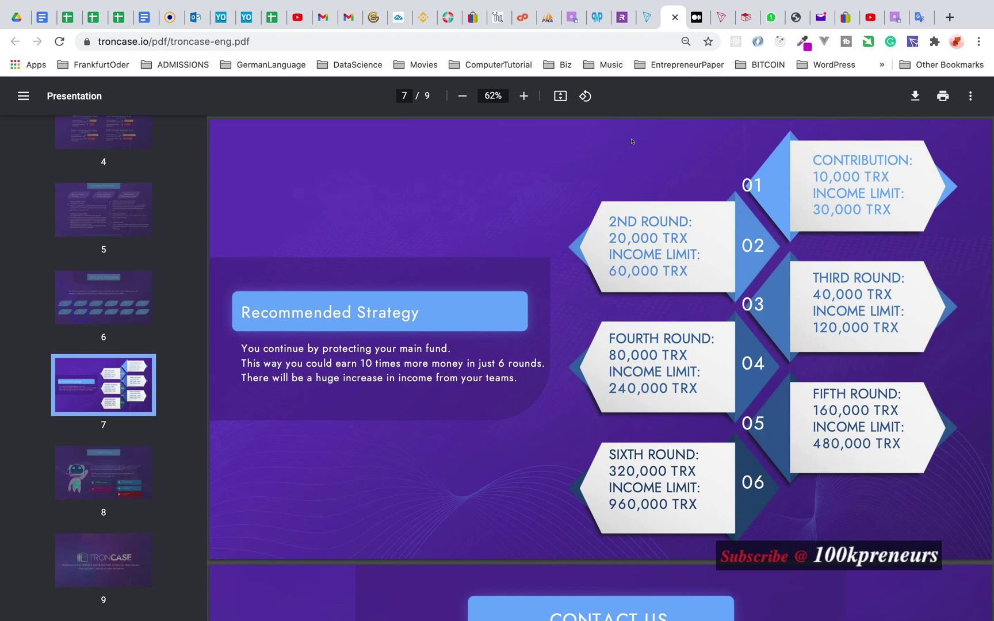